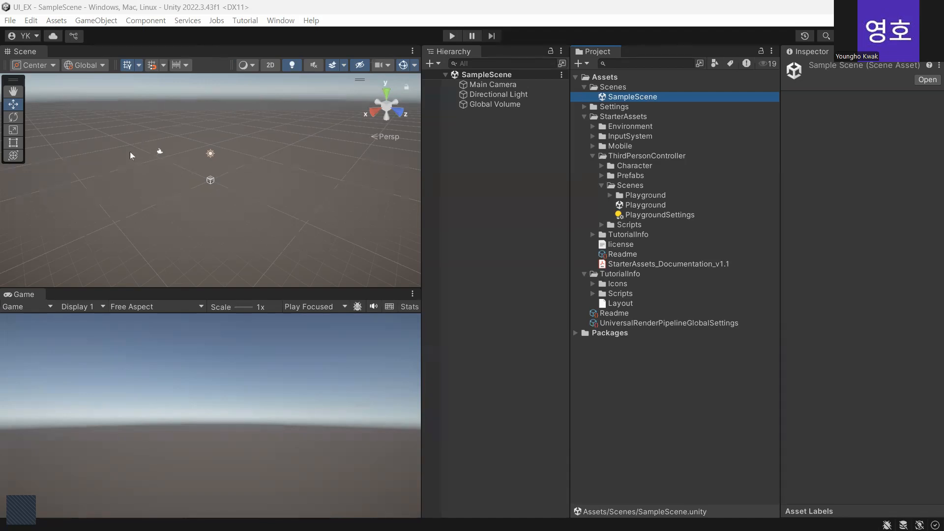
Step: Dock the Tools overlay in the Scene view's header strip, float the View Options overlay over the scene and open its draw mode list
{"action": "left_click_drag", "start_coordinate": [15, 79], "coordinate": [202, 62]}
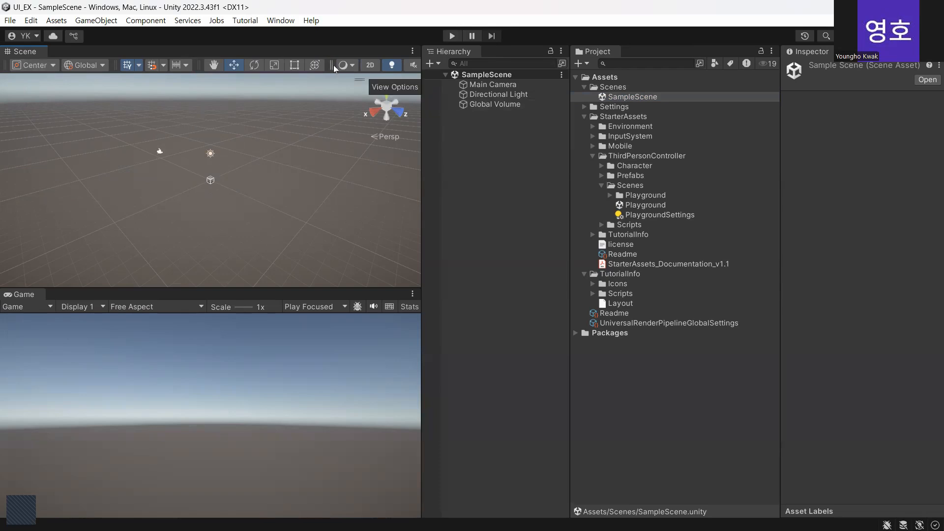
{"action": "left_click_drag", "start_coordinate": [335, 67], "coordinate": [106, 115]}
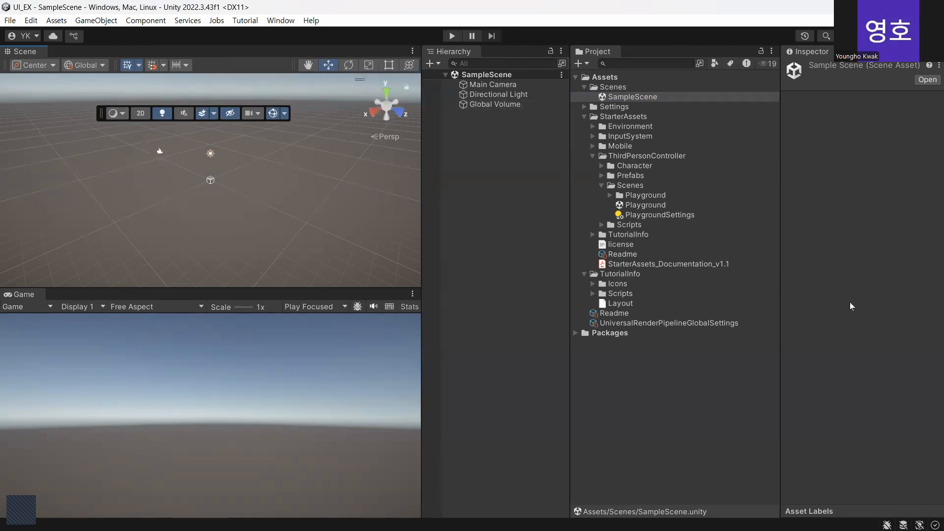
{"action": "left_click", "coordinate": [122, 114]}
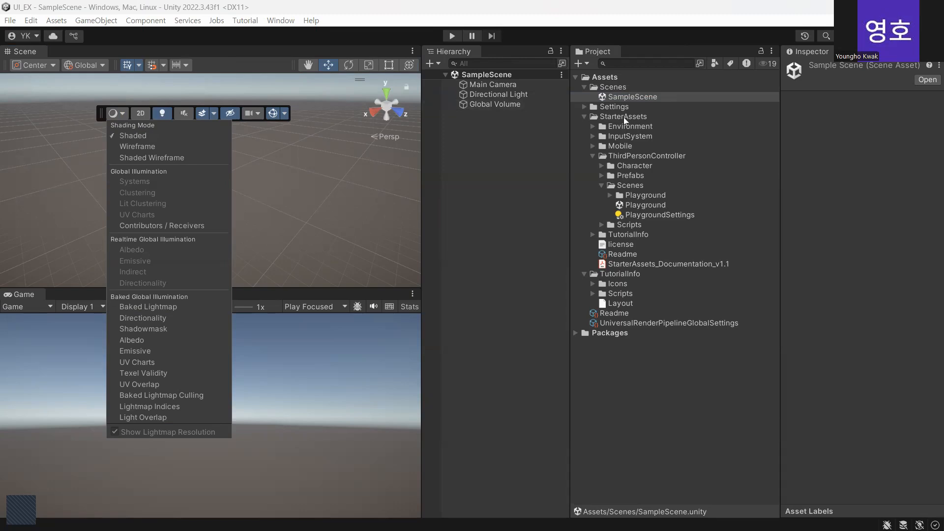
Step: Open the Playground scene from the ThirdPersonController assets and inspect the Lighting group with its directional light, reflection probes and light probe group
{"action": "double_click", "coordinate": [643, 205]}
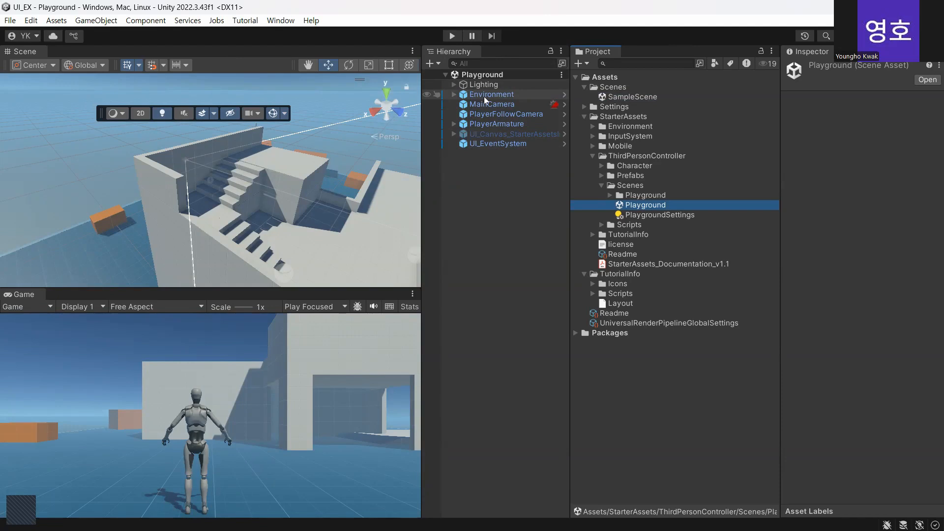
{"action": "left_click", "coordinate": [454, 85]}
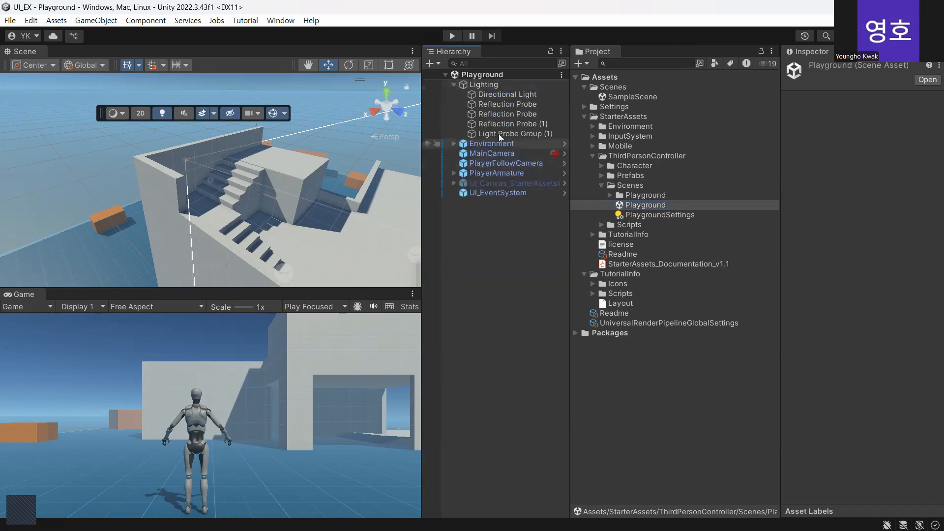
{"action": "left_click", "coordinate": [483, 85]}
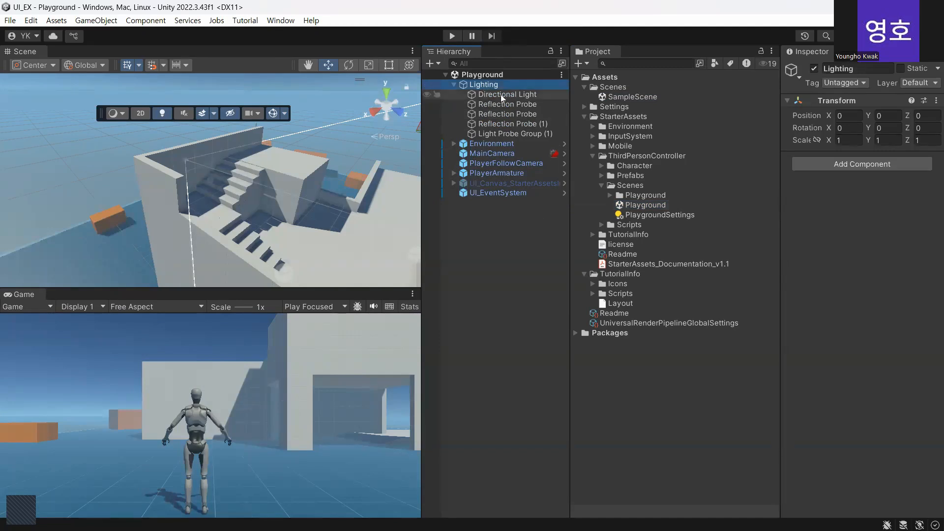
{"action": "left_click", "coordinate": [502, 96]}
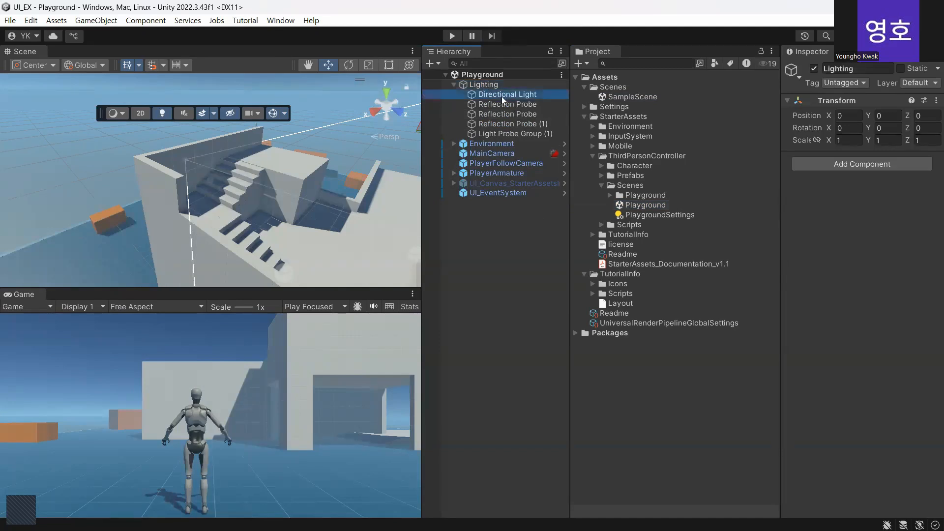
{"action": "left_click", "coordinate": [502, 104]}
{"action": "left_click", "coordinate": [499, 113]}
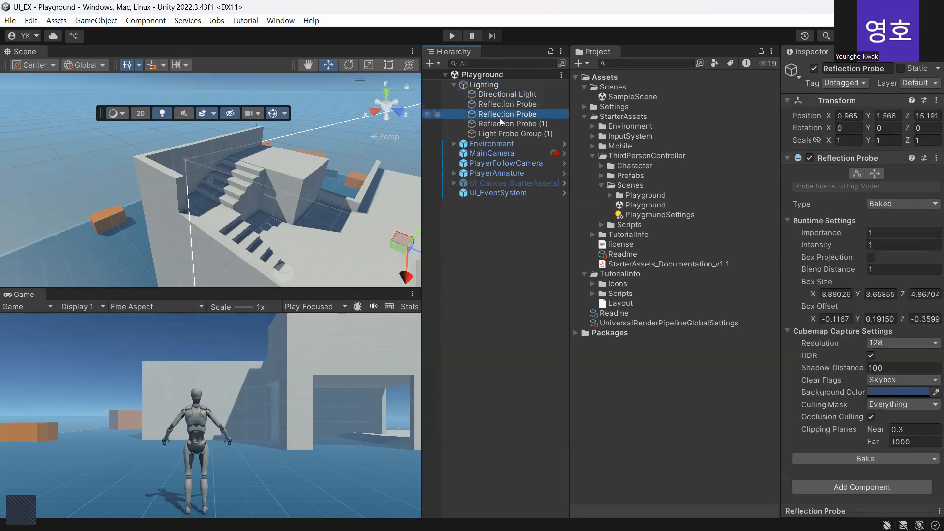
{"action": "left_click", "coordinate": [497, 123]}
{"action": "left_click", "coordinate": [496, 134]}
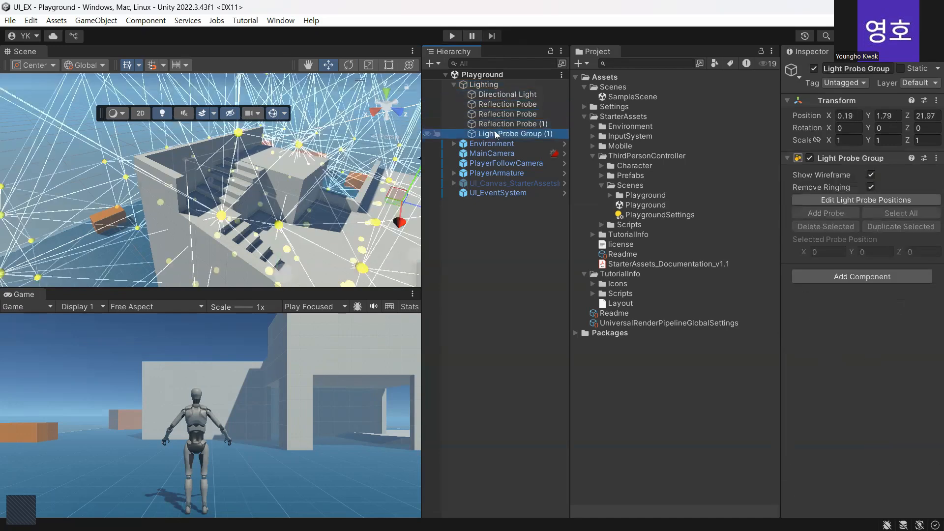
{"action": "left_click", "coordinate": [486, 93]}
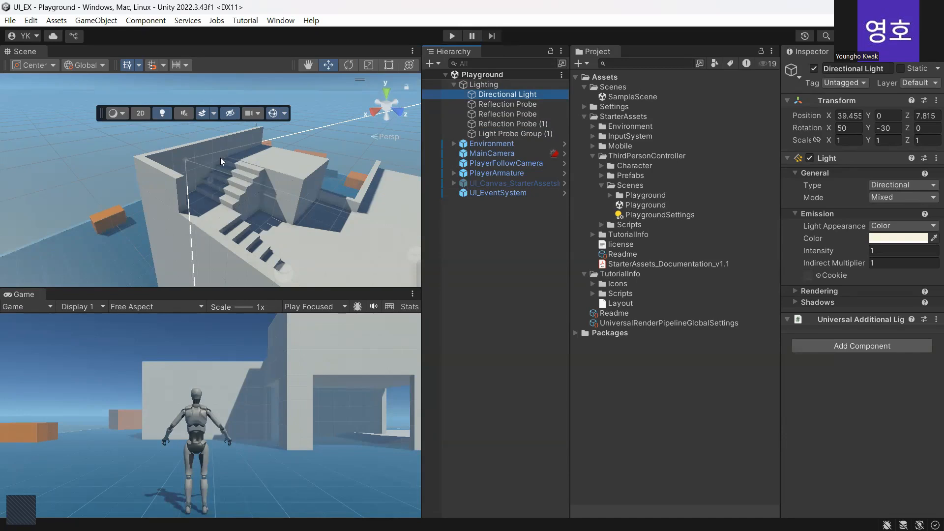
Step: Set the Scene view's draw mode to Wireframe, select the Environment object and examine the level's edges from several angles
{"action": "left_click", "coordinate": [122, 114]}
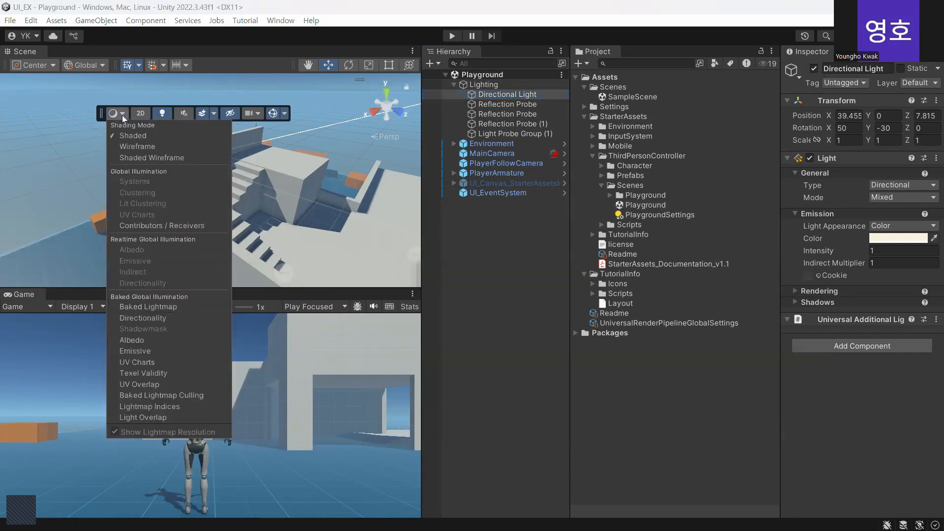
{"action": "left_click", "coordinate": [137, 147]}
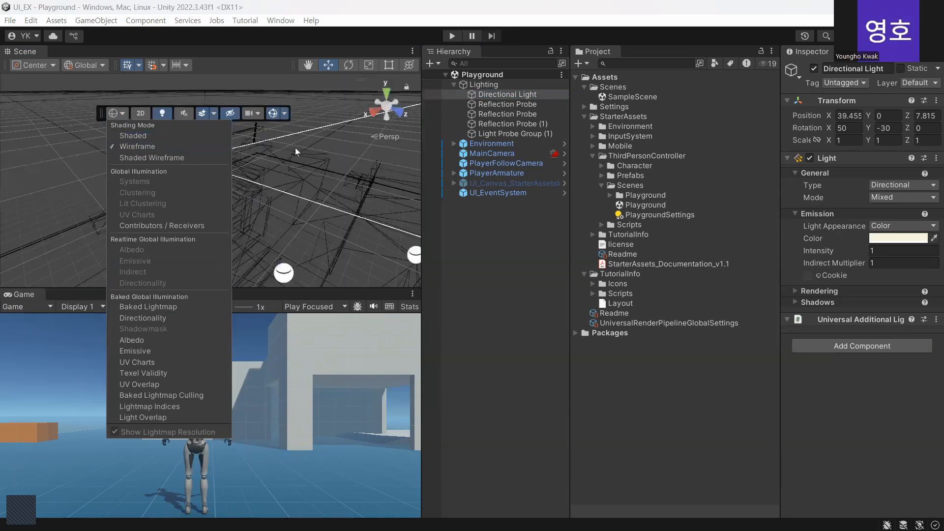
{"action": "left_click", "coordinate": [314, 168]}
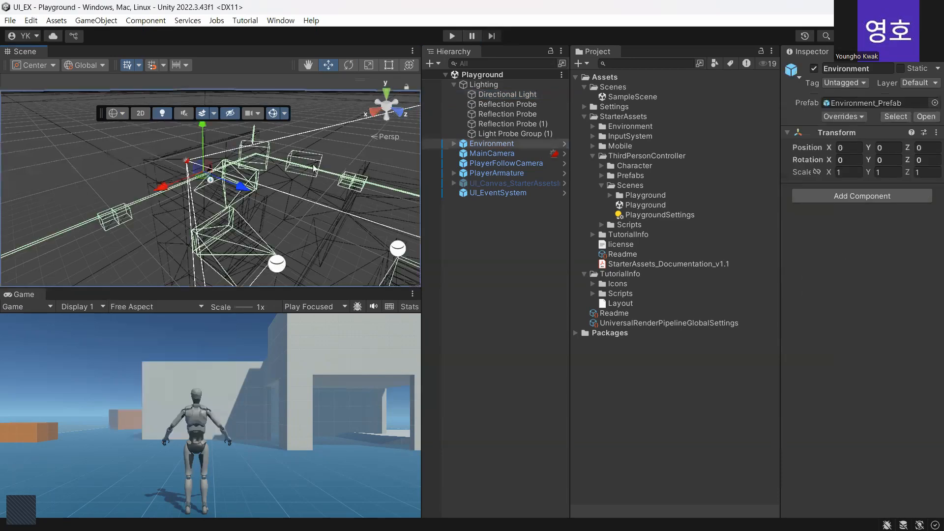
{"action": "scroll", "coordinate": [319, 219], "scroll_direction": "down", "scroll_amount": 2}
{"action": "middle_click_drag", "start_coordinate": [319, 220], "coordinate": [237, 176]}
{"action": "middle_click_drag", "start_coordinate": [278, 198], "coordinate": [139, 138]}
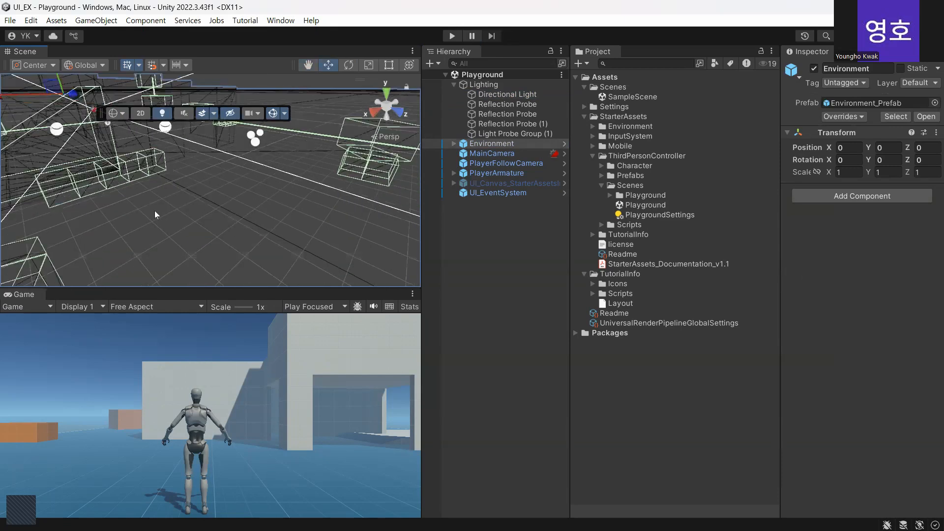
{"action": "left_click_drag", "start_coordinate": [130, 218], "coordinate": [154, 146], "text": "alt"}
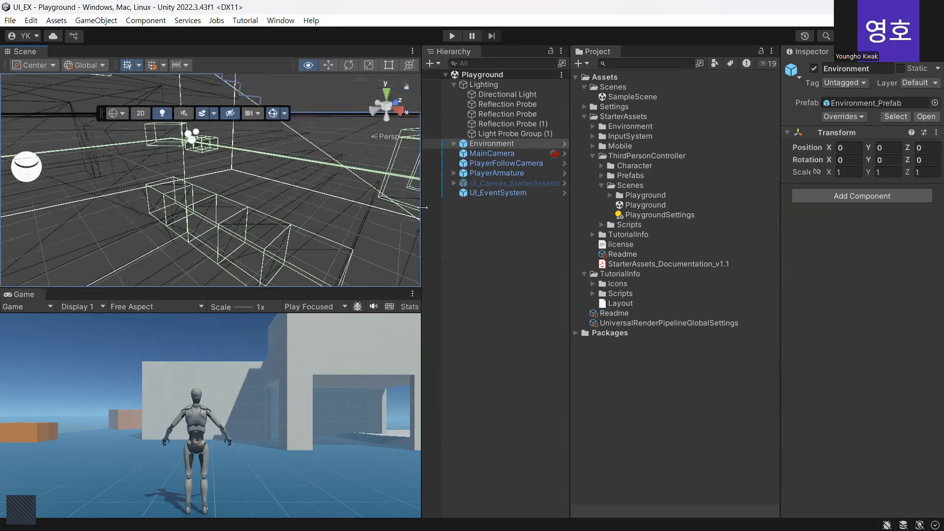
Step: Set the Scene view's draw mode to Shaded Wireframe and select the Stairs_650_400_300 staircase in the scene
{"action": "left_click", "coordinate": [122, 114]}
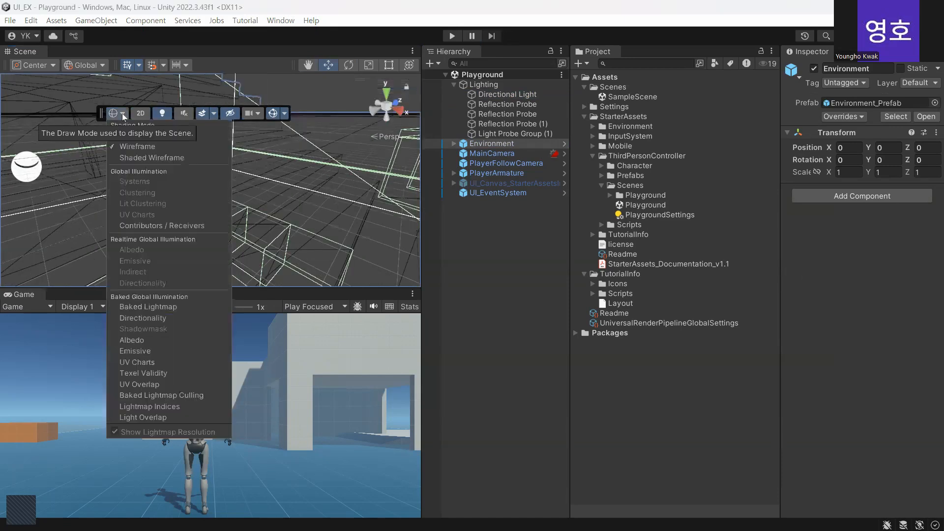
{"action": "left_click", "coordinate": [139, 156]}
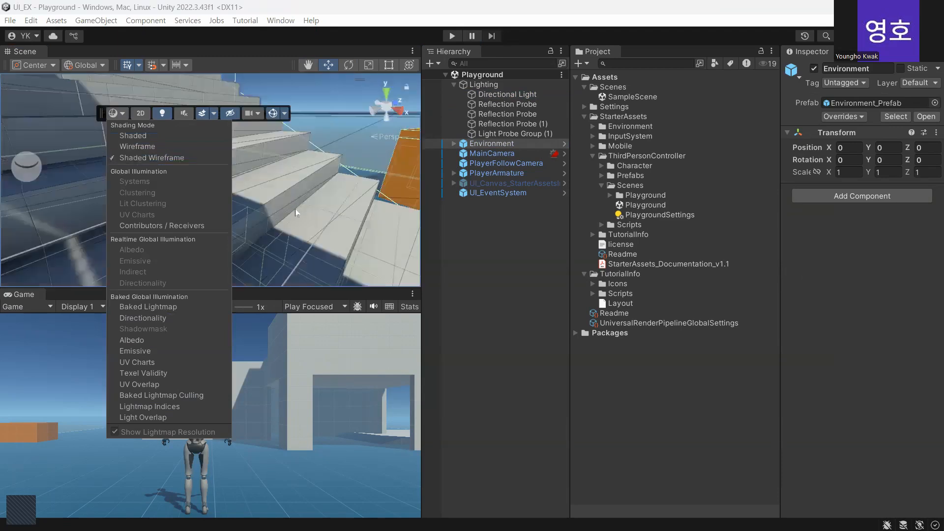
{"action": "left_click", "coordinate": [282, 209]}
{"action": "left_click", "coordinate": [243, 212]}
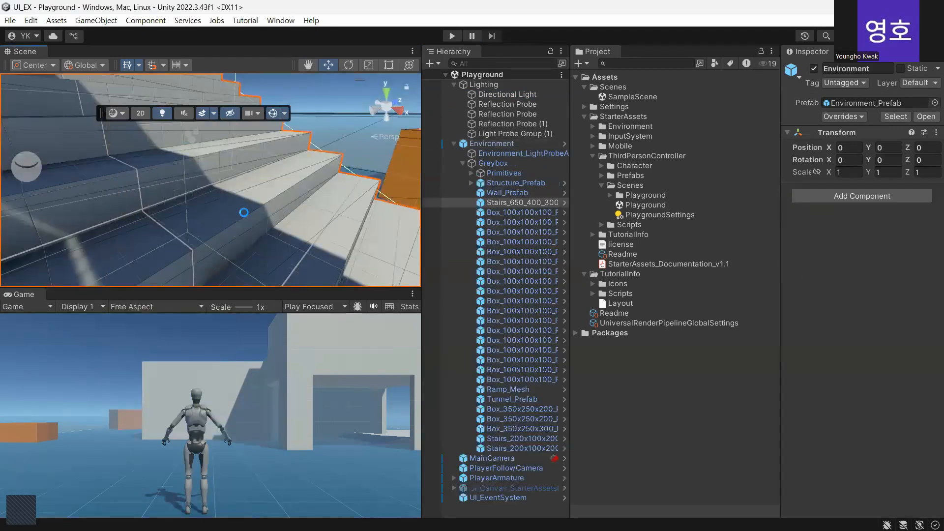
Step: Examine the selected staircase and the surrounding structures from different angles and distances in the Scene view
{"action": "scroll", "coordinate": [244, 210], "scroll_direction": "down", "scroll_amount": 3}
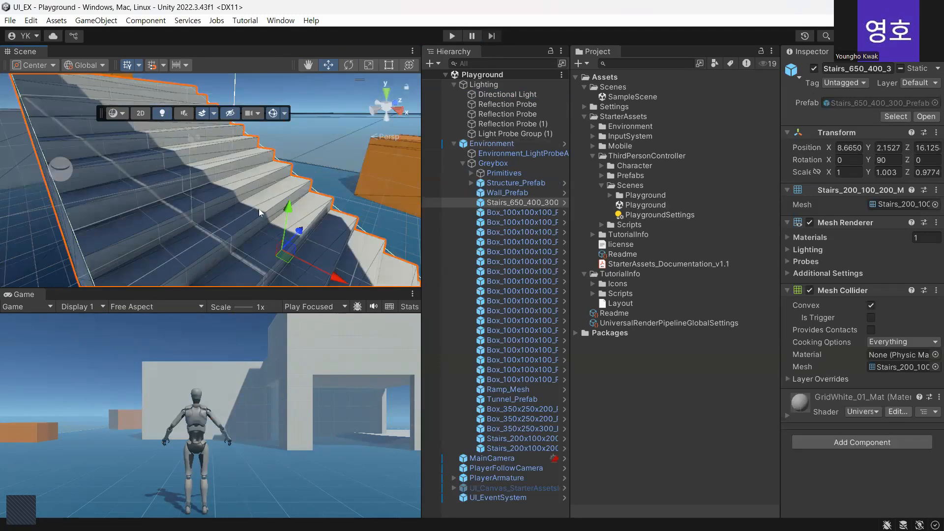
{"action": "left_click_drag", "start_coordinate": [264, 233], "coordinate": [16, 238], "text": "alt"}
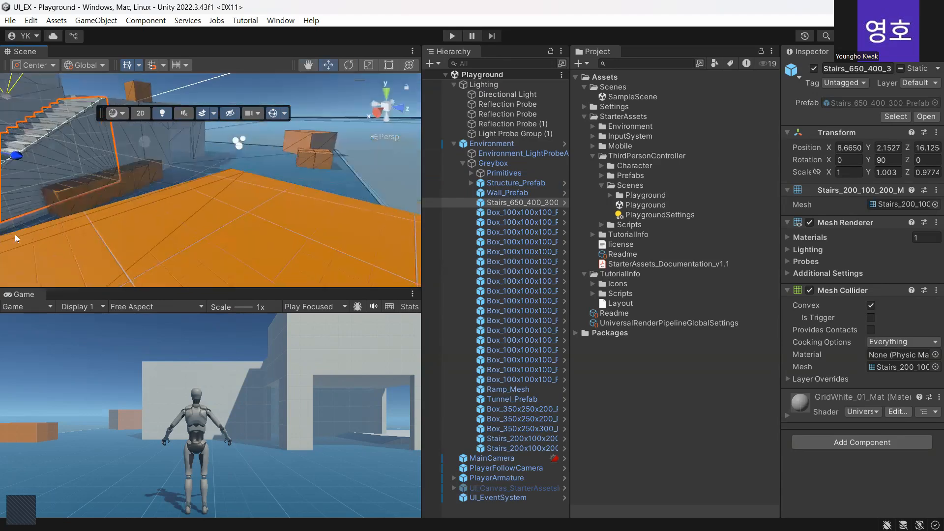
{"action": "scroll", "coordinate": [147, 228], "scroll_direction": "down", "scroll_amount": 6}
{"action": "left_click_drag", "start_coordinate": [147, 221], "coordinate": [263, 208], "text": "alt"}
{"action": "right_click_drag", "start_coordinate": [253, 204], "coordinate": [235, 211], "text": "alt"}
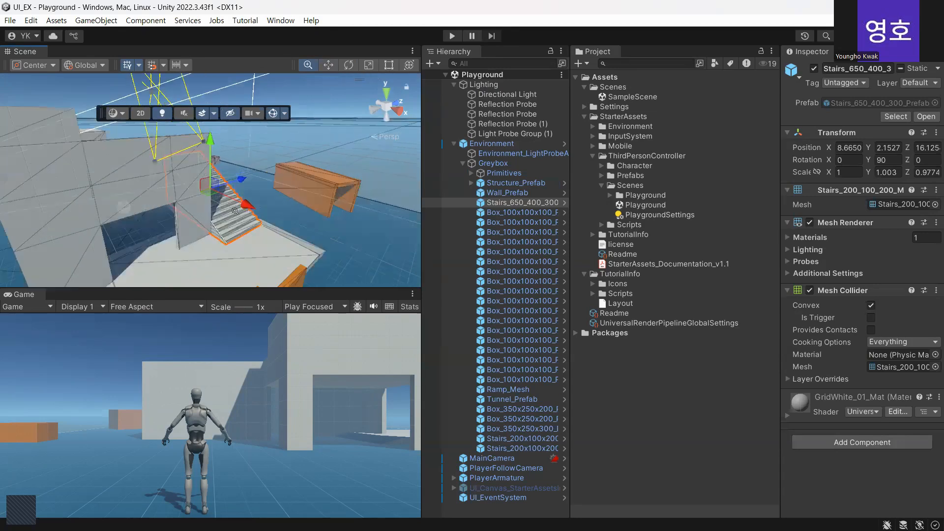
{"action": "left_click_drag", "start_coordinate": [235, 210], "coordinate": [293, 220], "text": "alt"}
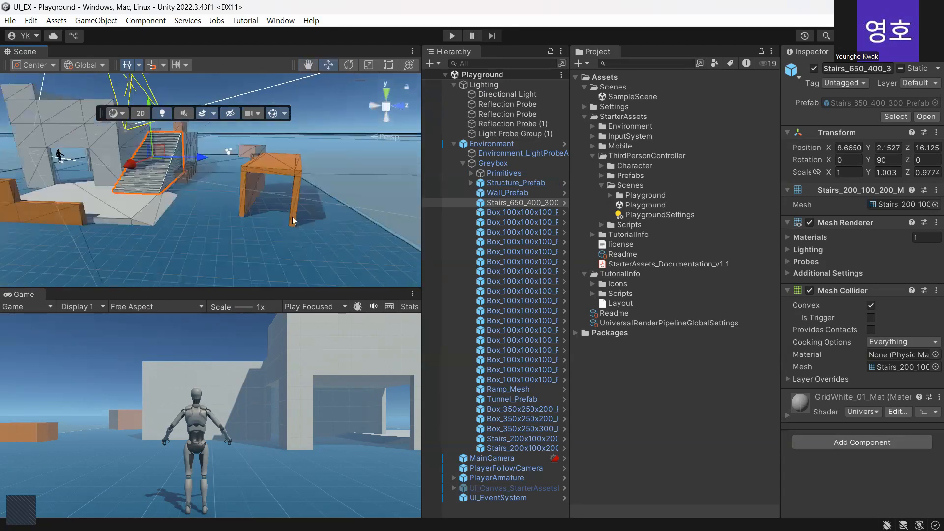
{"action": "scroll", "coordinate": [294, 221], "scroll_direction": "up", "scroll_amount": 4}
{"action": "middle_click_drag", "start_coordinate": [196, 212], "coordinate": [261, 220]}
{"action": "left_click_drag", "start_coordinate": [261, 217], "coordinate": [121, 203], "text": "alt"}
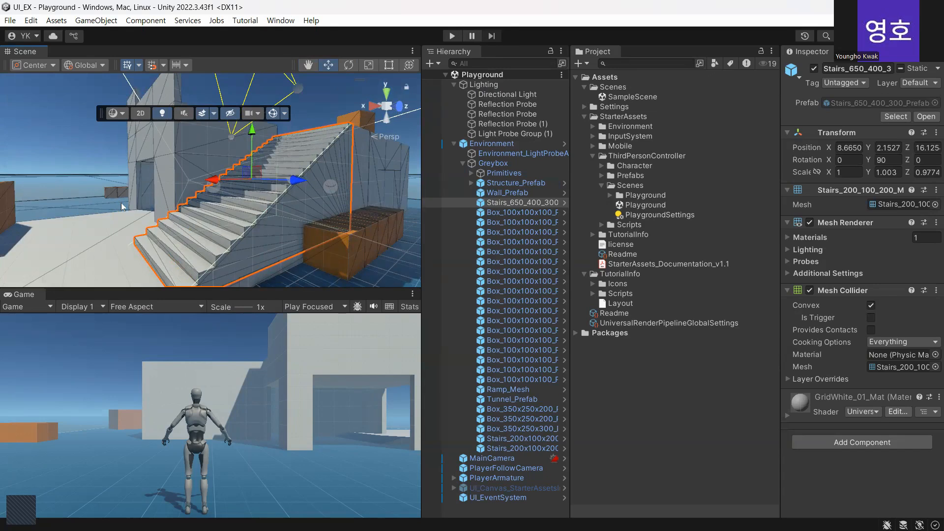
Step: Deselect the staircase and look at the scene in 2D mode before returning to the 3D perspective view
{"action": "left_click", "coordinate": [74, 139]}
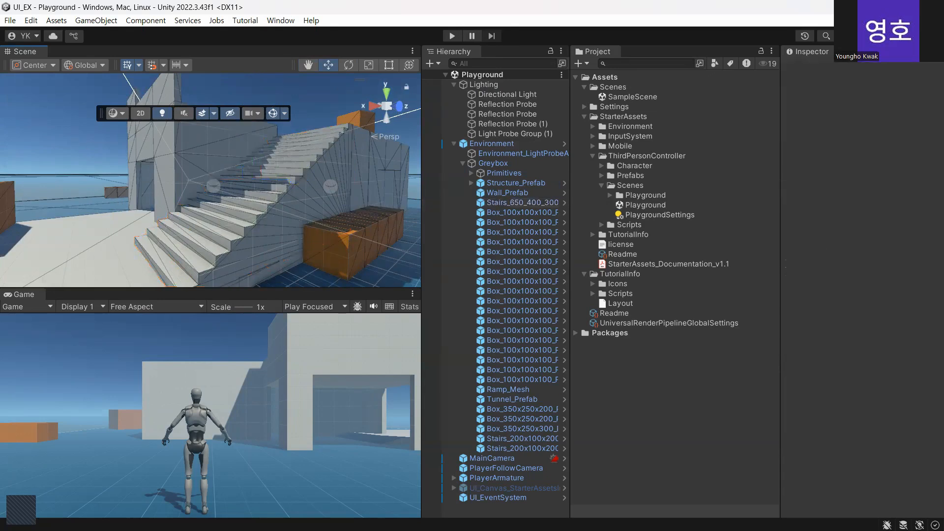
{"action": "left_click", "coordinate": [140, 114]}
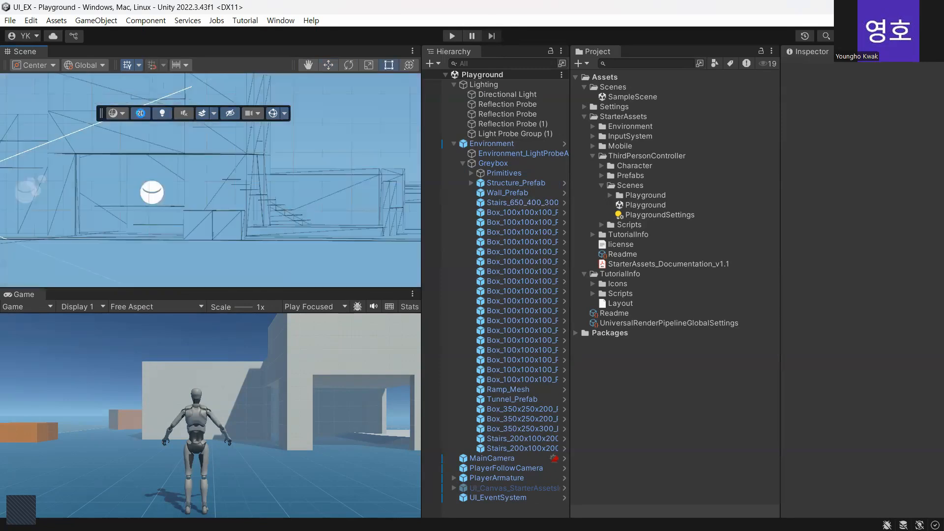
{"action": "left_click", "coordinate": [140, 114]}
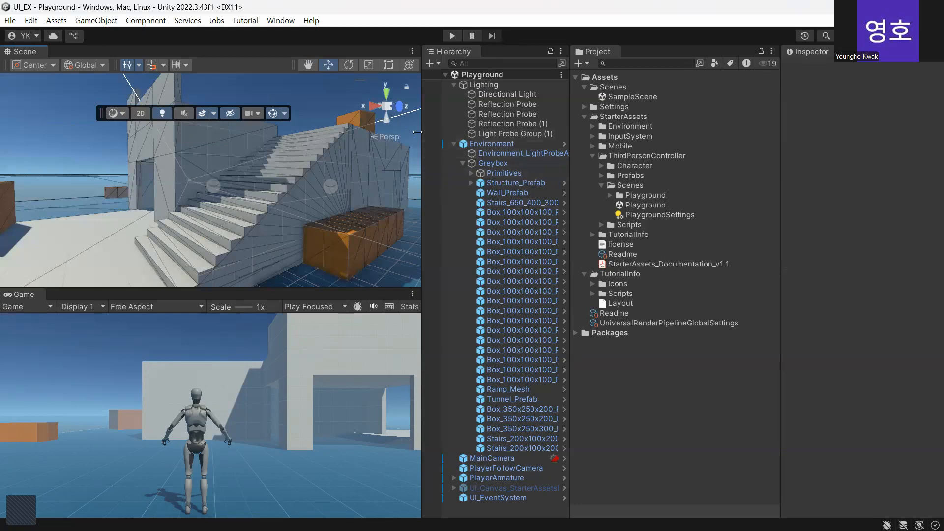
Step: Try the Scene view grid on the X, Y and Z planes, finishing with the grid plane set to Z
{"action": "left_click", "coordinate": [136, 66]}
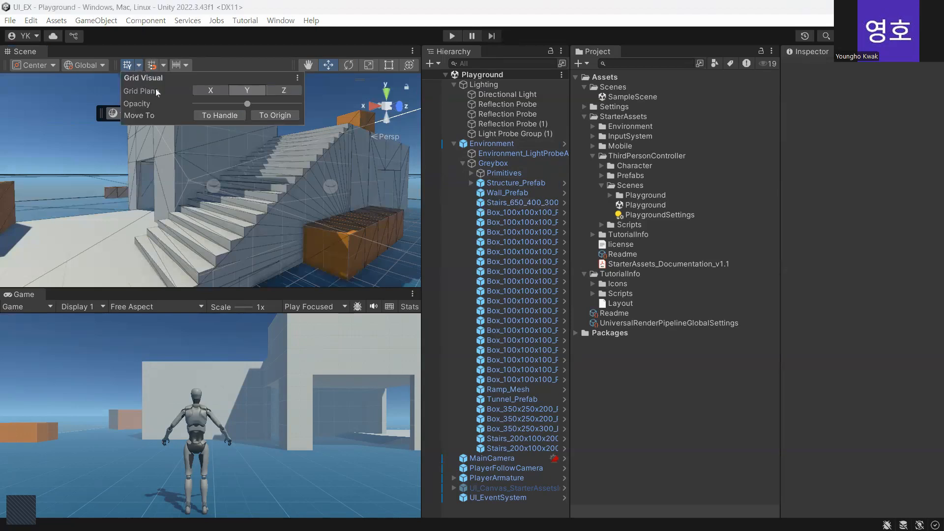
{"action": "left_click", "coordinate": [247, 90]}
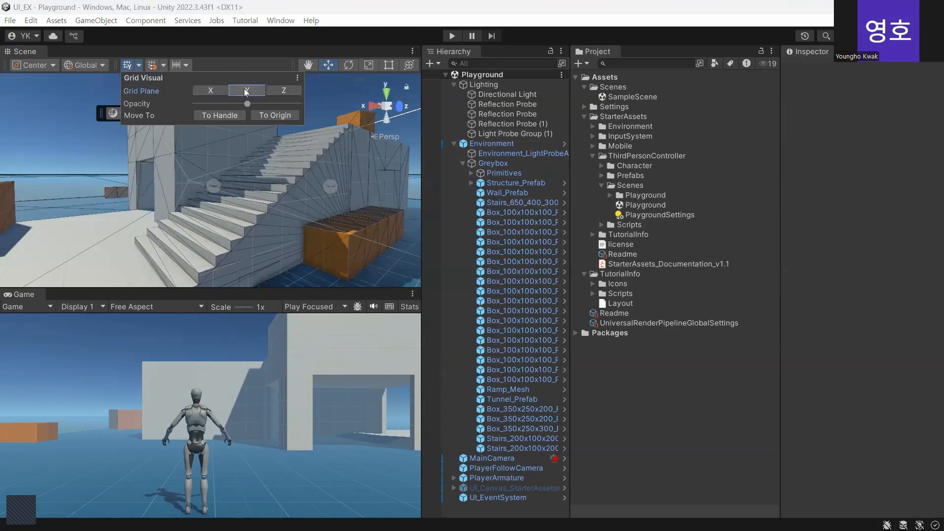
{"action": "left_click", "coordinate": [289, 90]}
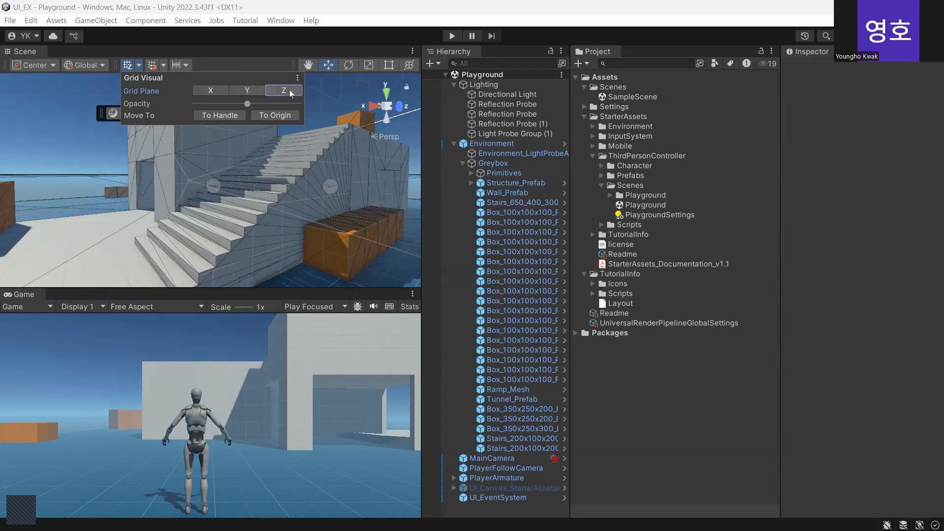
{"action": "left_click", "coordinate": [249, 90]}
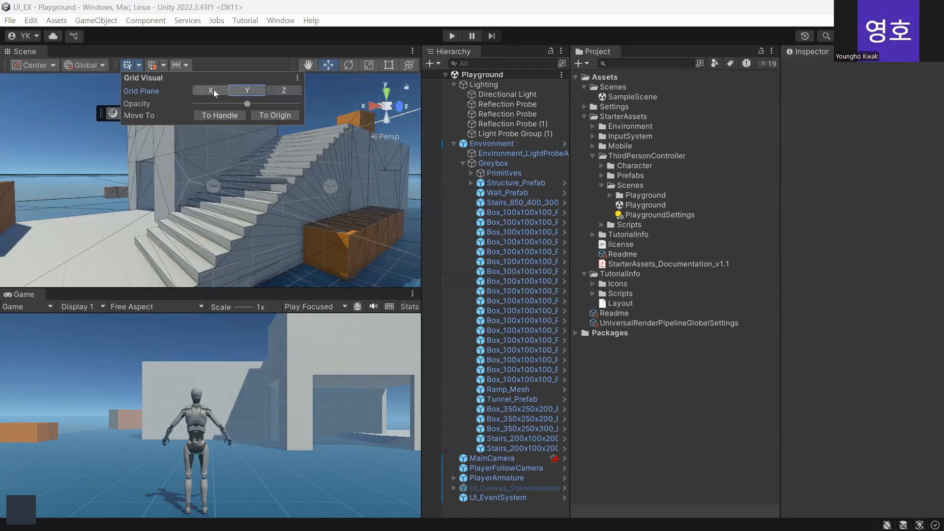
{"action": "left_click", "coordinate": [213, 92]}
{"action": "left_click", "coordinate": [246, 90]}
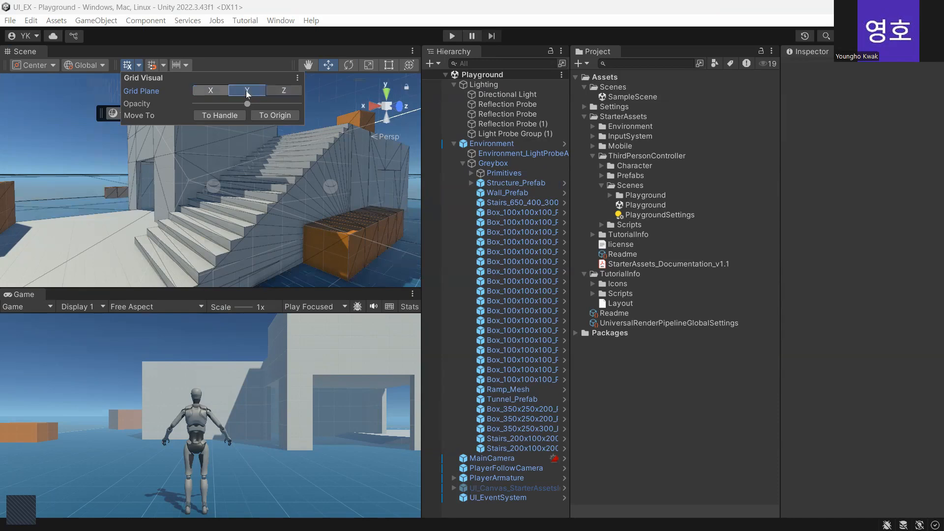
{"action": "left_click", "coordinate": [286, 91]}
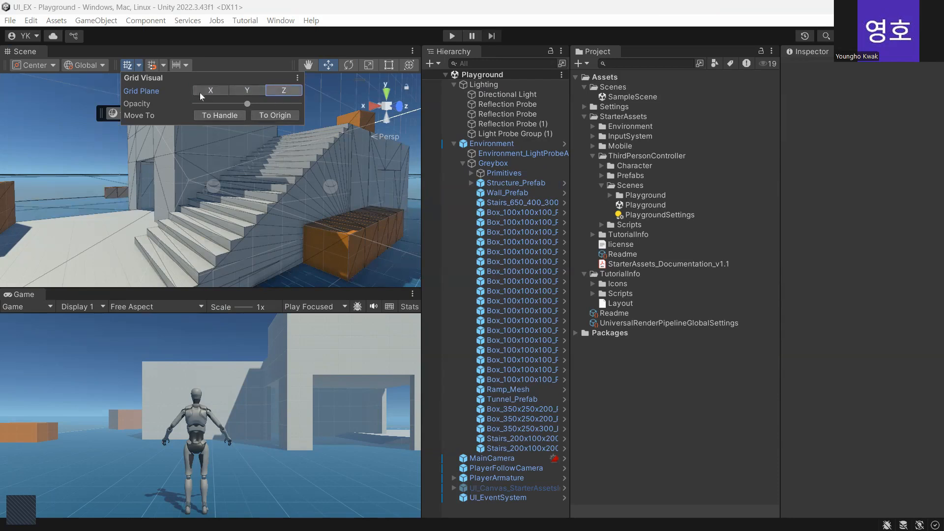
Step: Open the grid snapping settings and examine the Playground level from the top view
{"action": "left_click", "coordinate": [164, 64]}
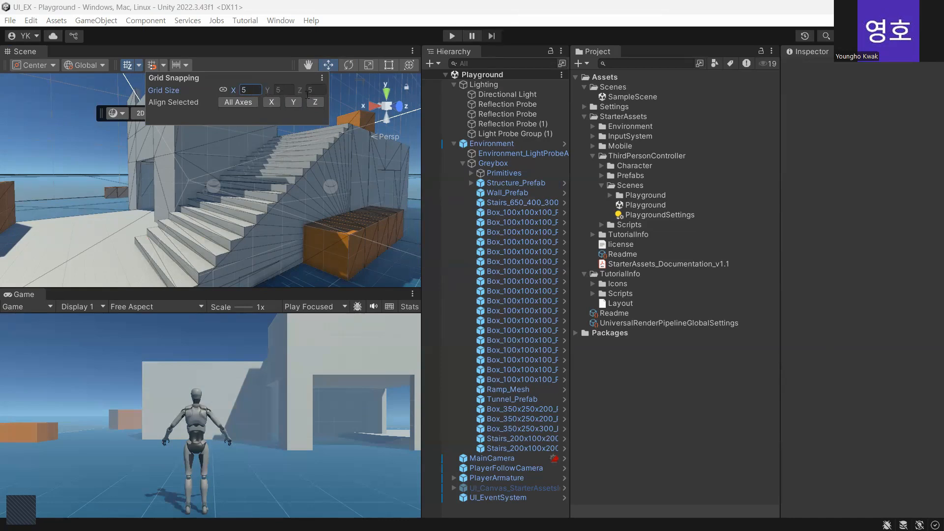
{"action": "left_click", "coordinate": [387, 99]}
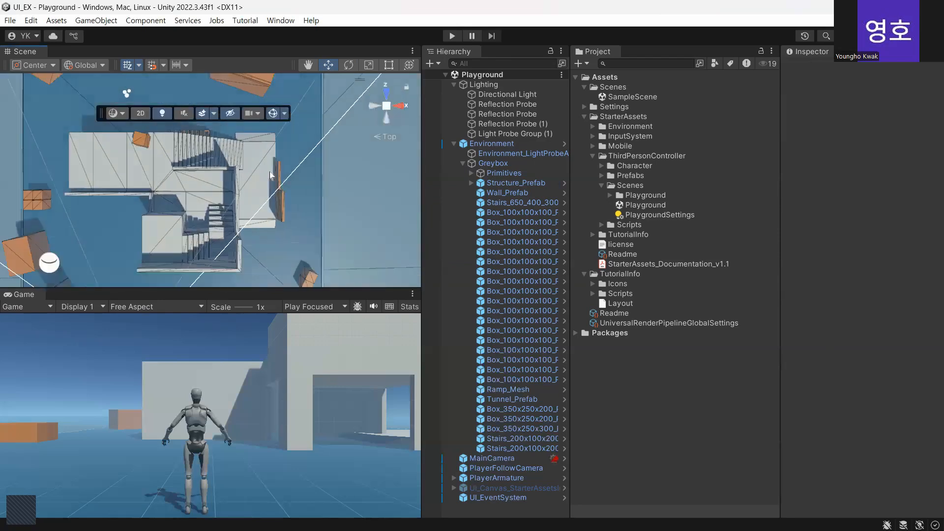
{"action": "scroll", "coordinate": [269, 172], "scroll_direction": "down", "scroll_amount": 3}
{"action": "scroll", "coordinate": [268, 172], "scroll_direction": "up", "scroll_amount": 4}
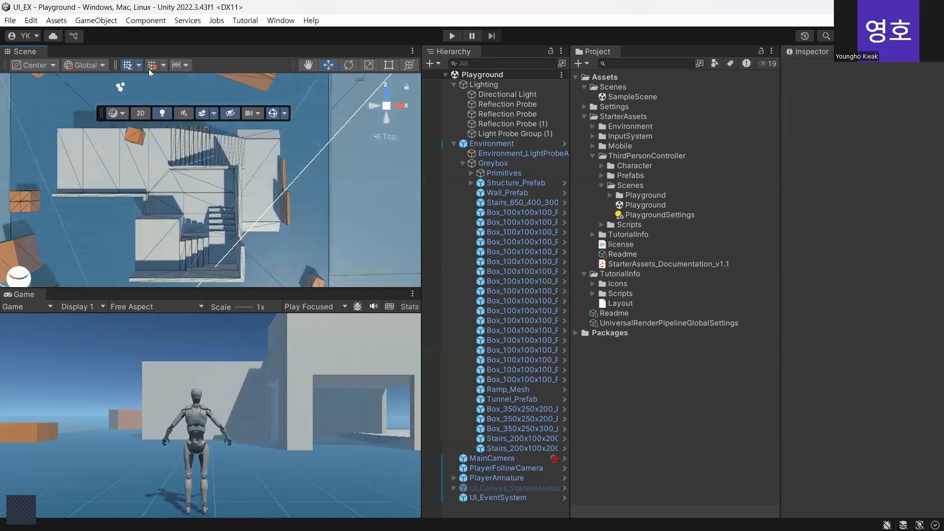
Step: Set the Scene view grid plane to Y and inspect the grid over the Playground level
{"action": "left_click", "coordinate": [139, 66]}
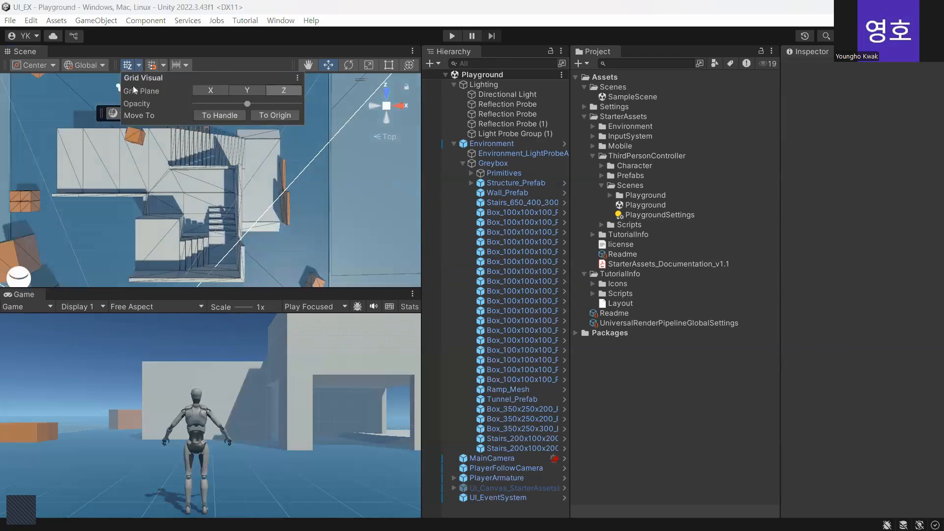
{"action": "left_click", "coordinate": [245, 94]}
{"action": "scroll", "coordinate": [278, 146], "scroll_direction": "down", "scroll_amount": 6}
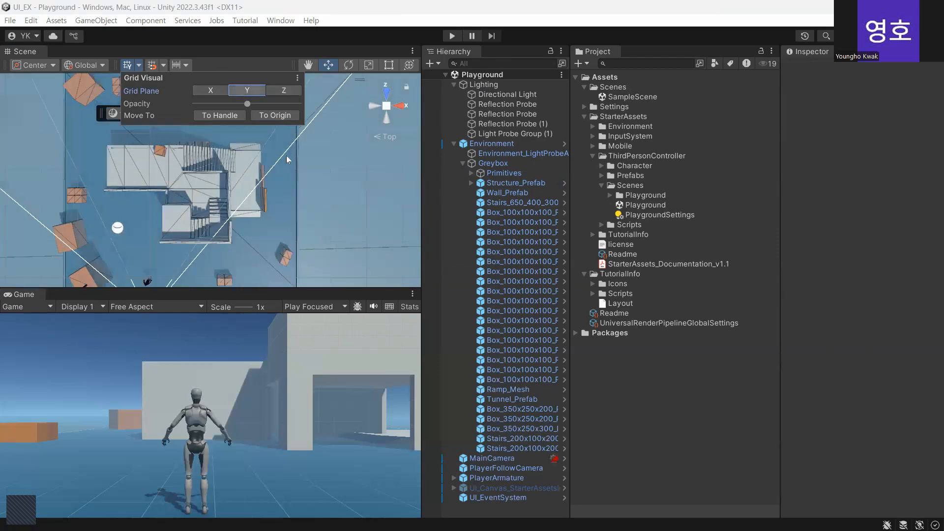
{"action": "scroll", "coordinate": [347, 221], "scroll_direction": "up", "scroll_amount": 8}
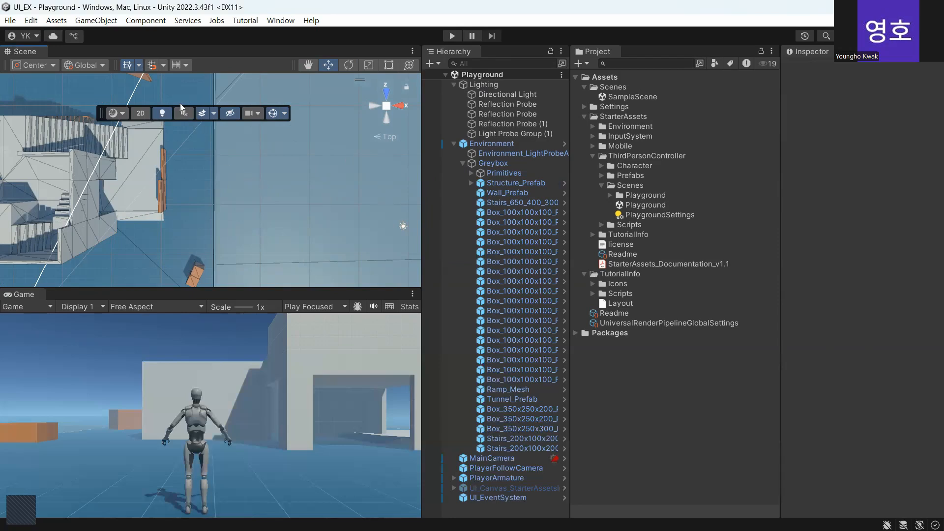
Step: Set the grid snapping size to 1 on all axes
{"action": "left_click", "coordinate": [163, 66]}
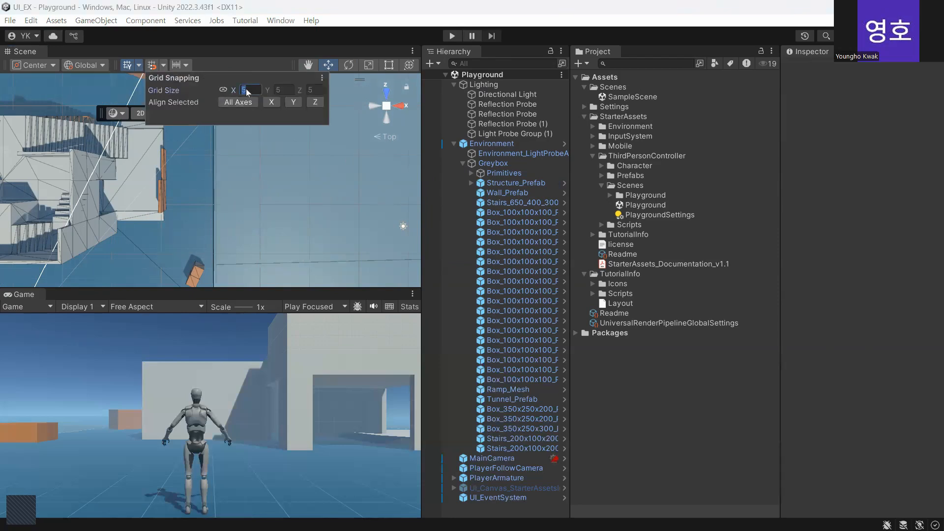
{"action": "type", "text": "1"}
{"action": "scroll", "coordinate": [311, 230], "scroll_direction": "down", "scroll_amount": 5}
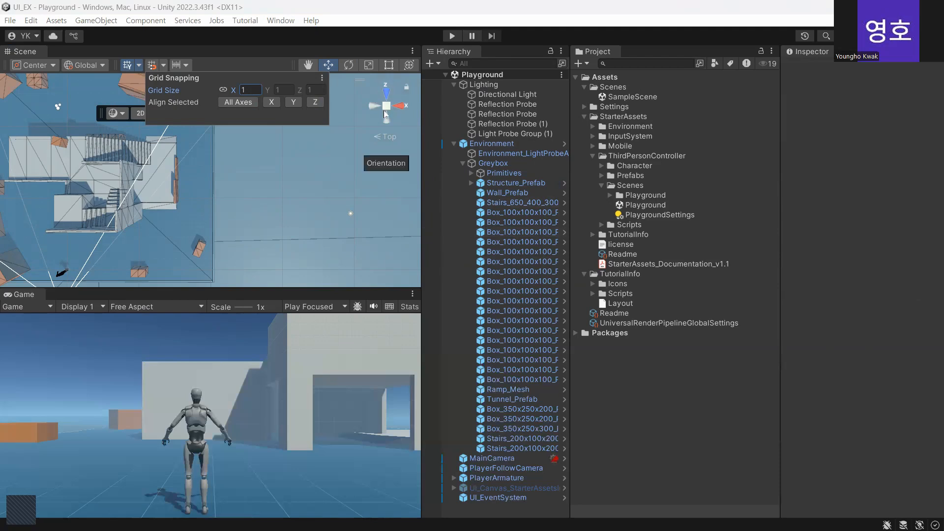
Step: Compare the top view in orthographic and perspective projection, and return to an angled perspective view of the level
{"action": "right_click", "coordinate": [382, 137]}
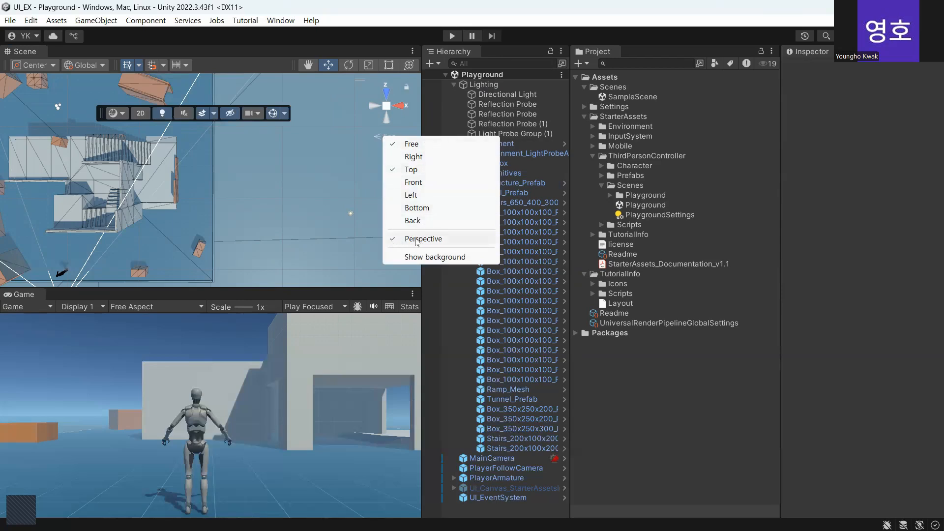
{"action": "left_click", "coordinate": [392, 241]}
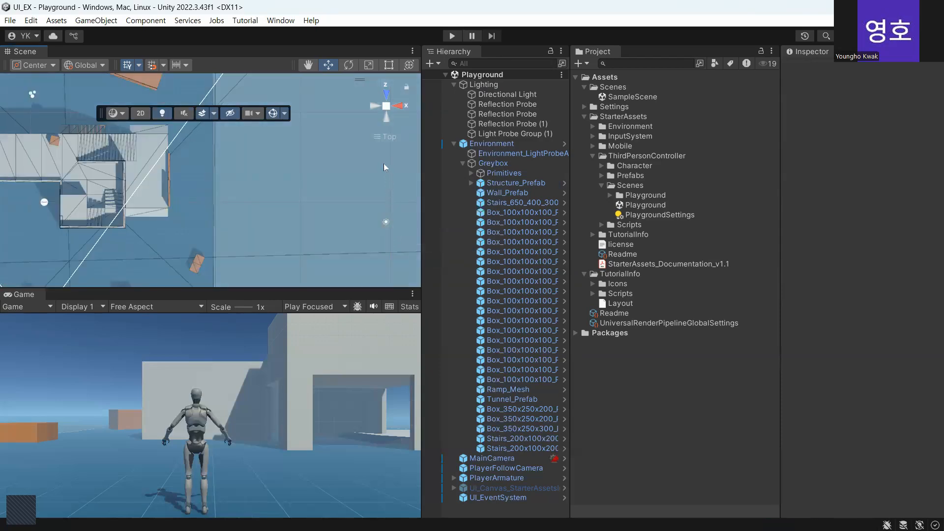
{"action": "left_click", "coordinate": [384, 138]}
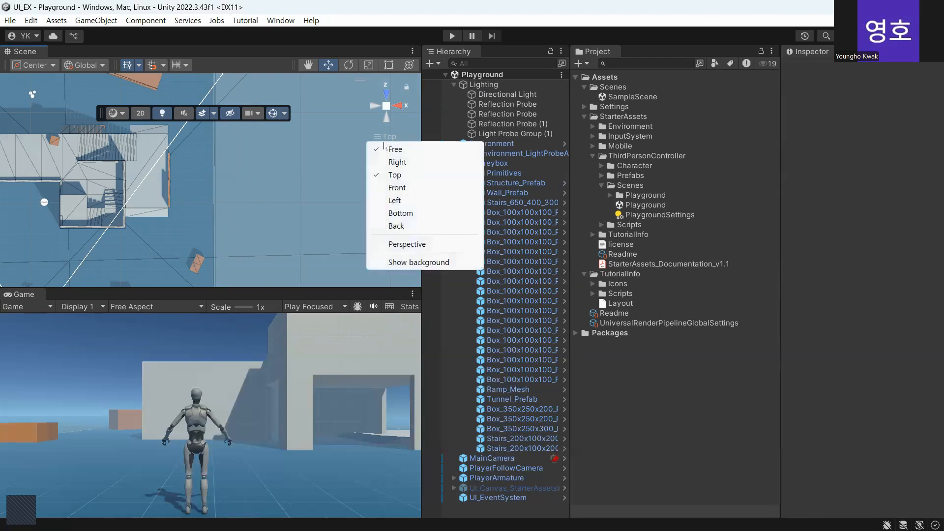
{"action": "left_click", "coordinate": [387, 244]}
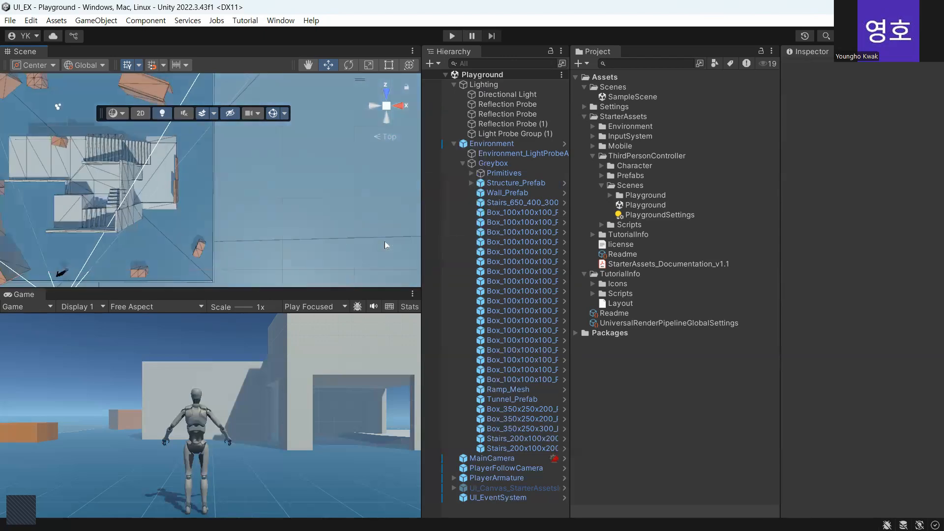
{"action": "left_click_drag", "start_coordinate": [330, 233], "coordinate": [408, 100], "text": "alt"}
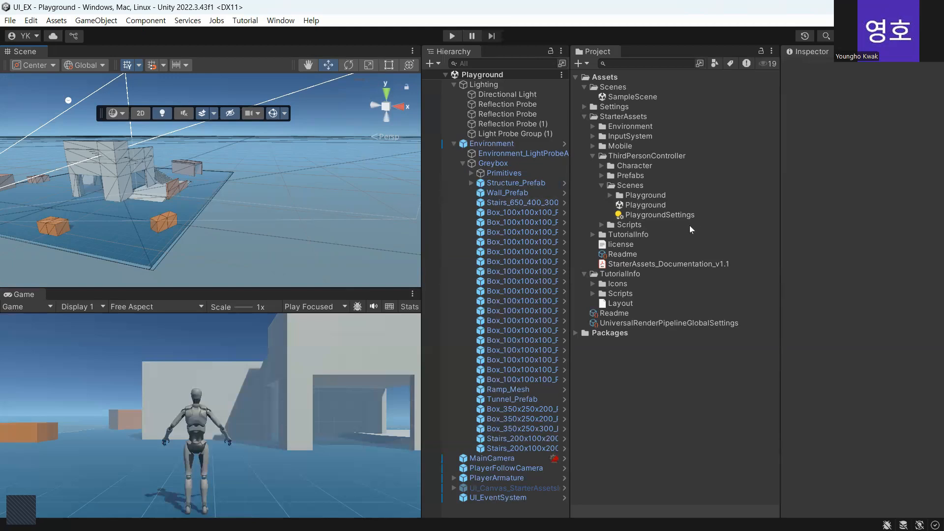
Step: Show the Search overlay and float it over the Scene view
{"action": "left_click", "coordinate": [412, 51]}
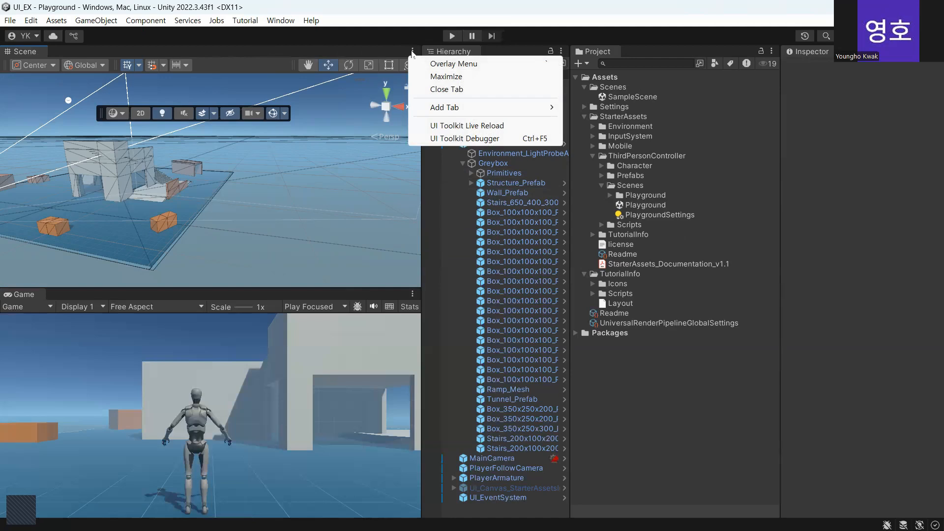
{"action": "left_click", "coordinate": [446, 64]}
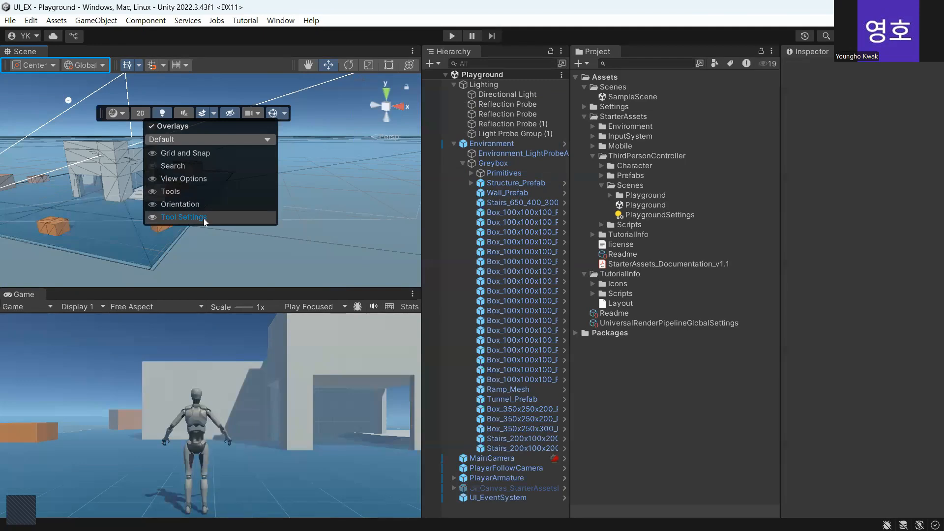
{"action": "left_click", "coordinate": [152, 166]}
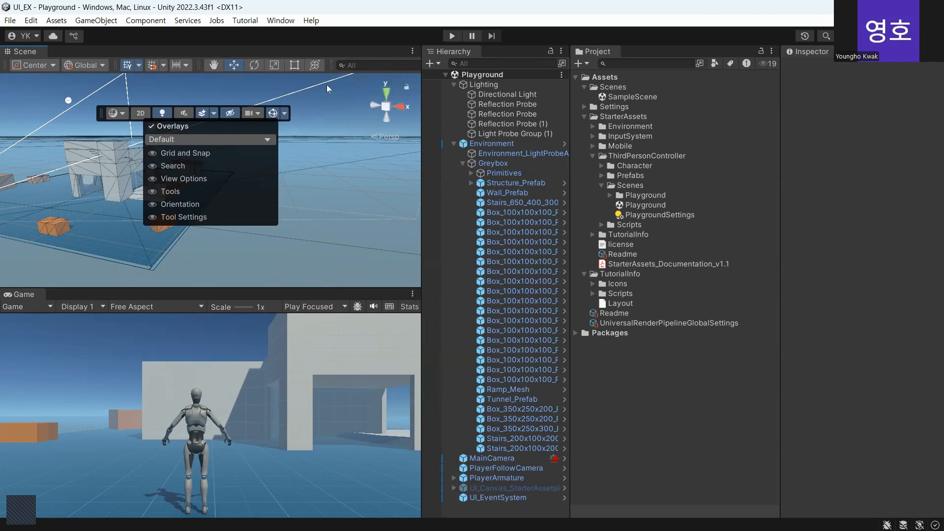
{"action": "left_click_drag", "start_coordinate": [331, 69], "coordinate": [240, 163]}
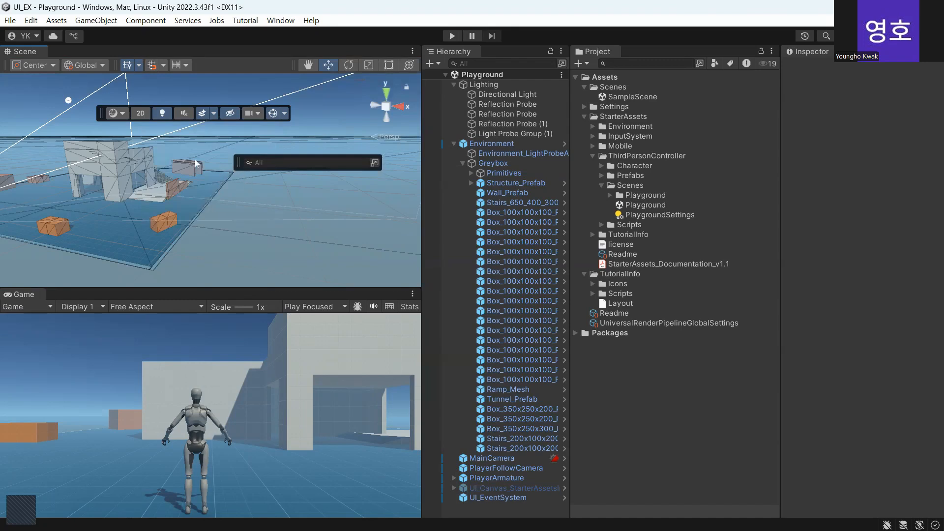
Step: Dock the View Options overlay beside the grid and snap controls, and adjust the Scene view's width and the floating Search overlay's position
{"action": "left_click_drag", "start_coordinate": [100, 112], "coordinate": [202, 70]}
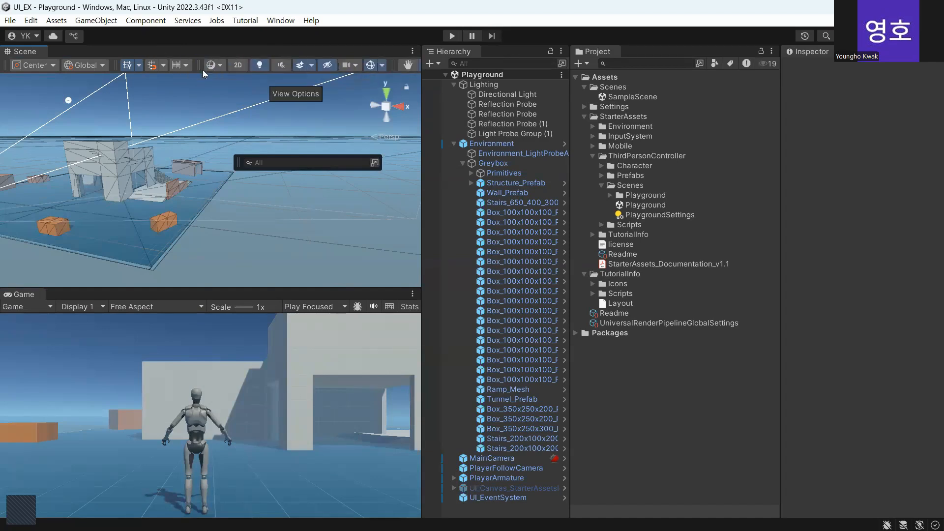
{"action": "left_click_drag", "start_coordinate": [422, 115], "coordinate": [522, 115]}
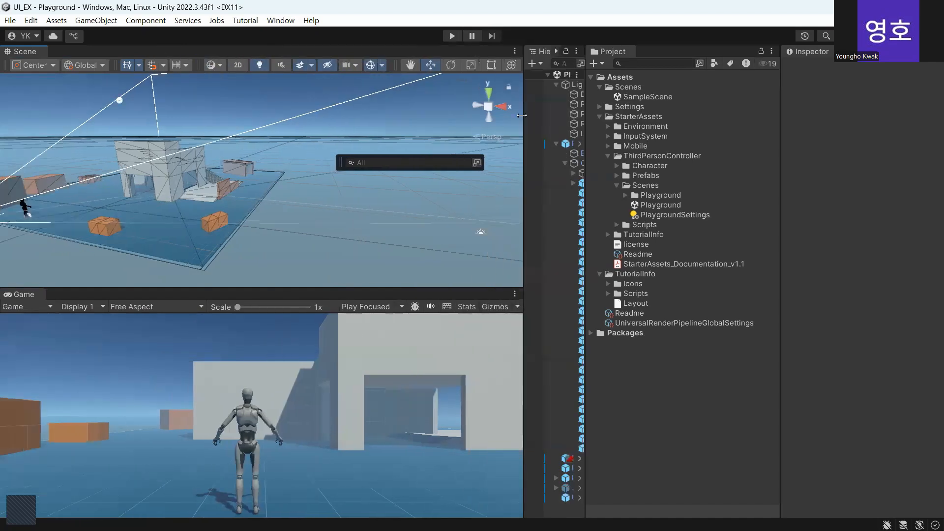
{"action": "left_click_drag", "start_coordinate": [341, 164], "coordinate": [352, 246]}
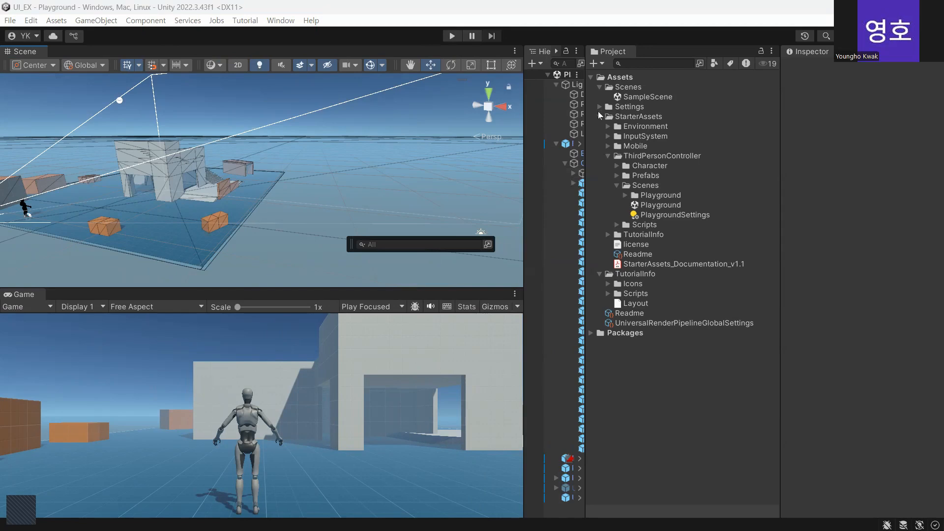
{"action": "left_click_drag", "start_coordinate": [524, 127], "coordinate": [460, 131]}
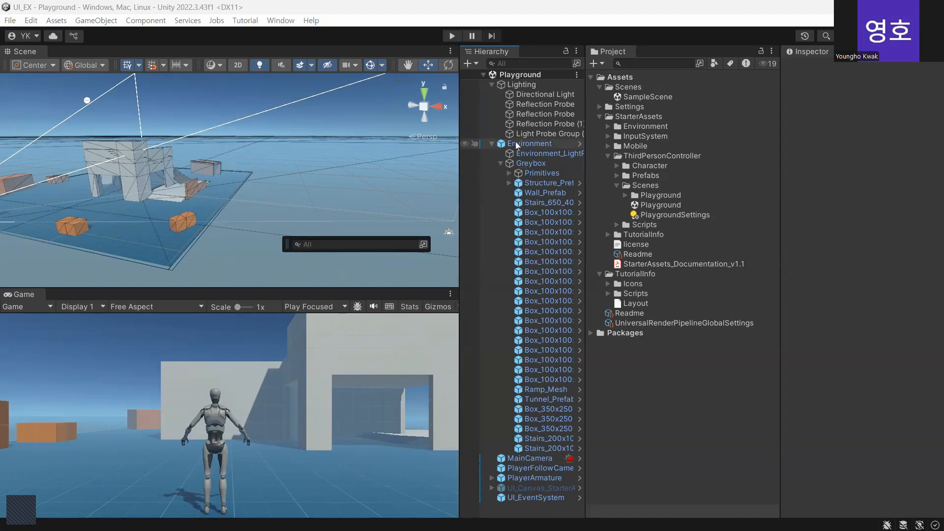
Step: Collapse and select the Lighting object, and place the Tools overlay vertically along the Scene view's left edge
{"action": "left_click", "coordinate": [492, 85]}
{"action": "left_click", "coordinate": [517, 84]}
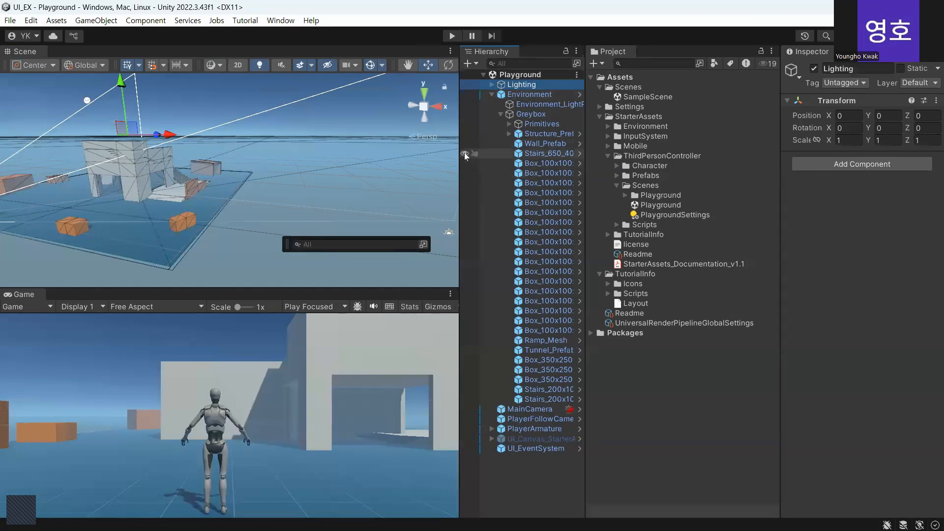
{"action": "left_click_drag", "start_coordinate": [394, 63], "coordinate": [15, 83]}
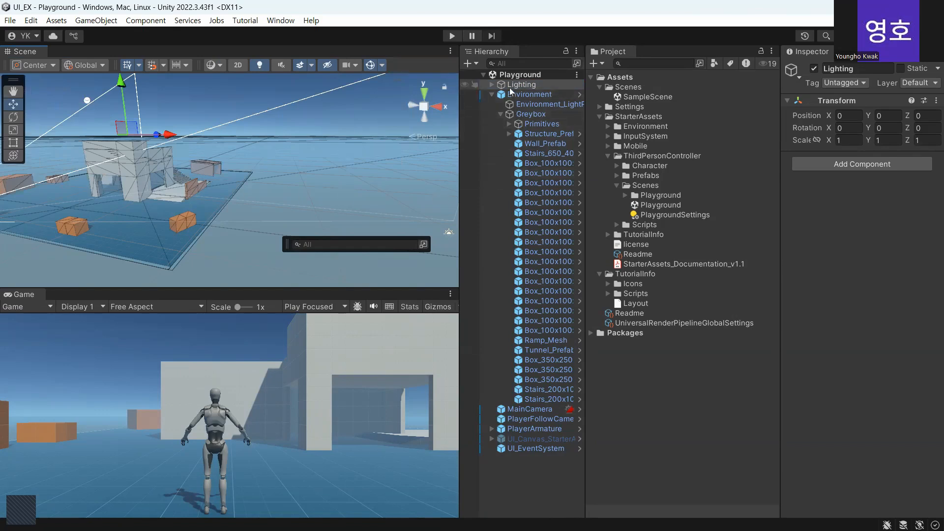
Step: Collapse Environment in the hierarchy and move the Lighting object along Z to about -3.9
{"action": "left_click", "coordinate": [492, 95]}
{"action": "left_click", "coordinate": [522, 85]}
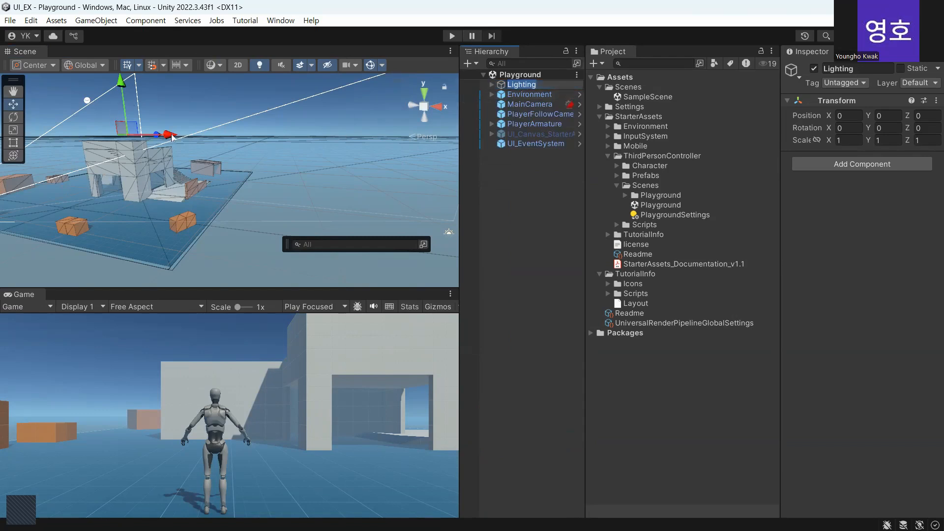
{"action": "left_click_drag", "start_coordinate": [136, 183], "coordinate": [265, 180], "text": "alt"}
{"action": "left_click_drag", "start_coordinate": [926, 181], "coordinate": [831, 242], "text": "alt"}
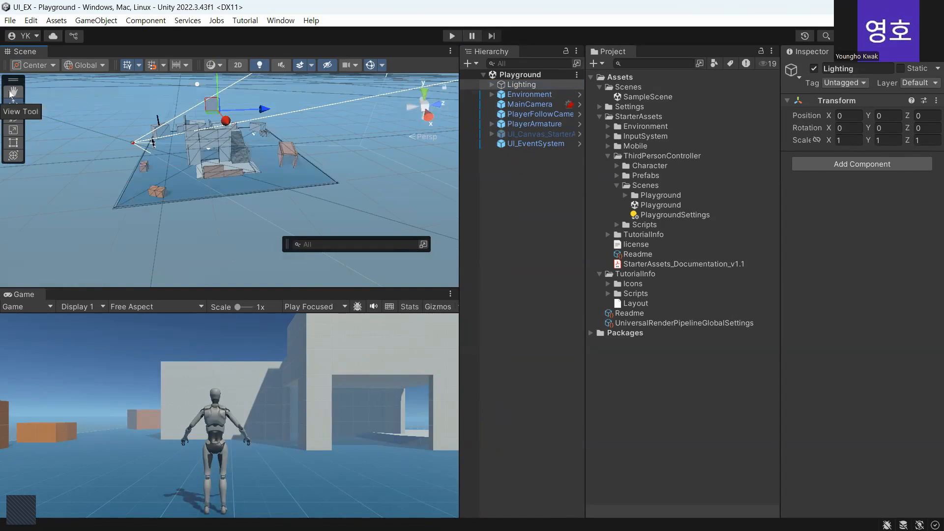
{"action": "left_click", "coordinate": [12, 106]}
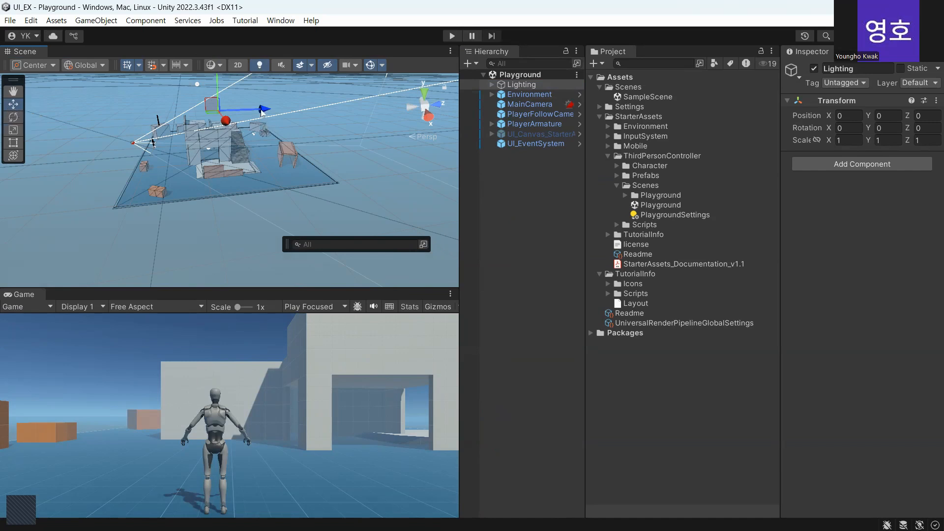
{"action": "scroll", "coordinate": [266, 115], "scroll_direction": "down", "scroll_amount": 3}
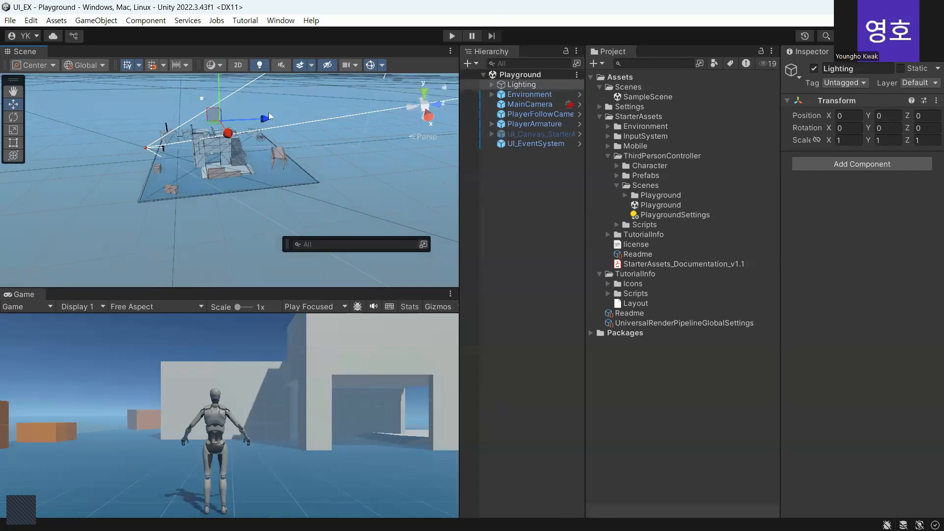
{"action": "mouse_move", "coordinate": [265, 120]}
{"action": "left_mouse_down"}
{"action": "mouse_move", "coordinate": [313, 118]}
{"action": "mouse_move", "coordinate": [227, 119]}
{"action": "mouse_move", "coordinate": [270, 119]}
{"action": "mouse_move", "coordinate": [248, 120]}
{"action": "left_mouse_up"}
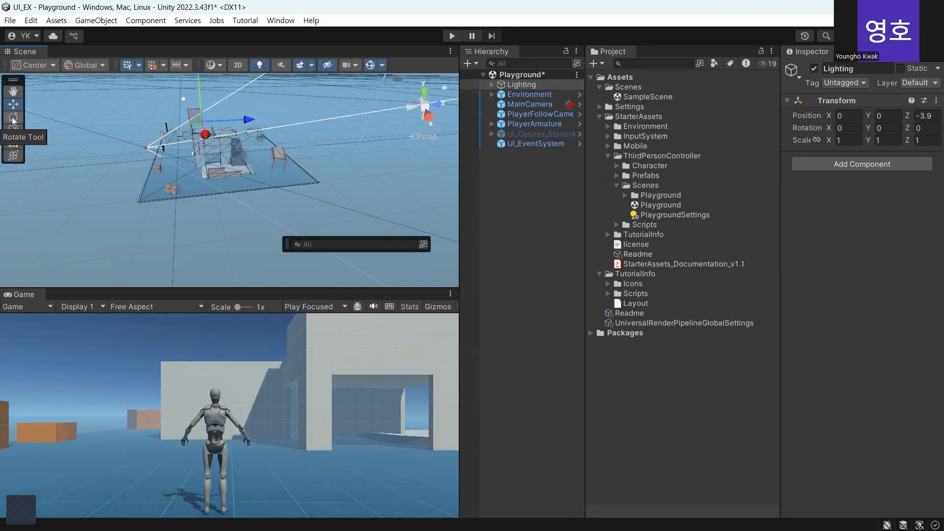
Step: Rotate the Lighting object to about -50.26 on Y and -7.09 on Z, and set its Y position to 0.79
{"action": "left_click", "coordinate": [13, 118]}
{"action": "left_click_drag", "start_coordinate": [206, 139], "coordinate": [177, 133]}
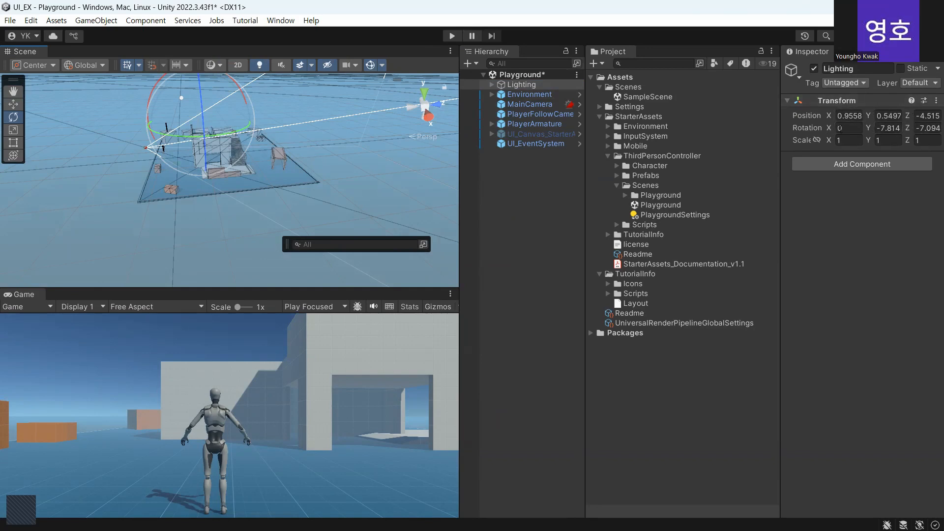
{"action": "left_click_drag", "start_coordinate": [172, 136], "coordinate": [194, 129]}
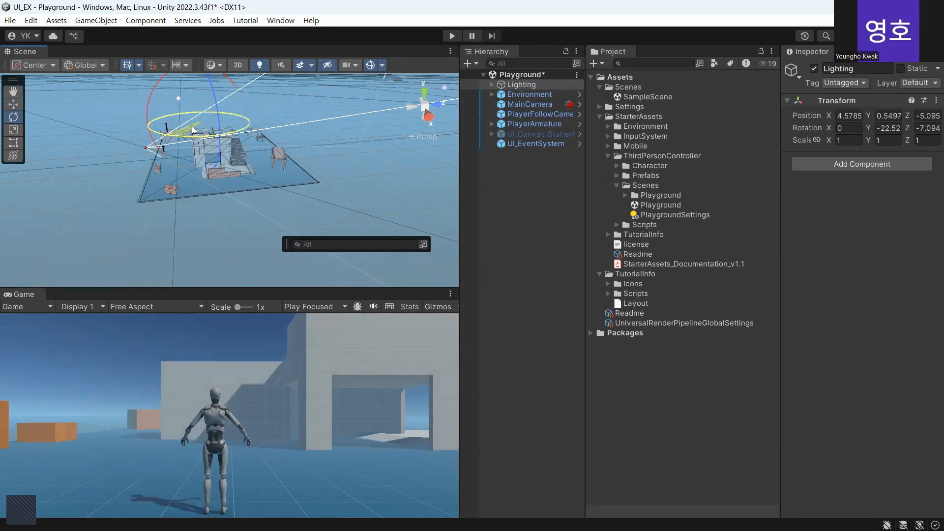
{"action": "left_click_drag", "start_coordinate": [192, 130], "coordinate": [239, 127]}
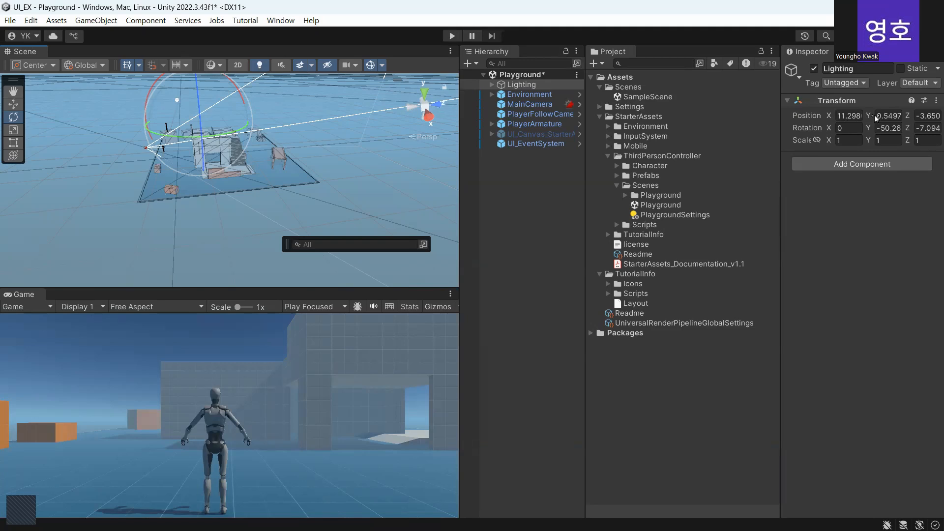
{"action": "mouse_move", "coordinate": [874, 114]}
{"action": "left_mouse_down"}
{"action": "mouse_move", "coordinate": [849, 114]}
{"action": "mouse_move", "coordinate": [901, 116]}
{"action": "mouse_move", "coordinate": [878, 114]}
{"action": "left_mouse_up"}
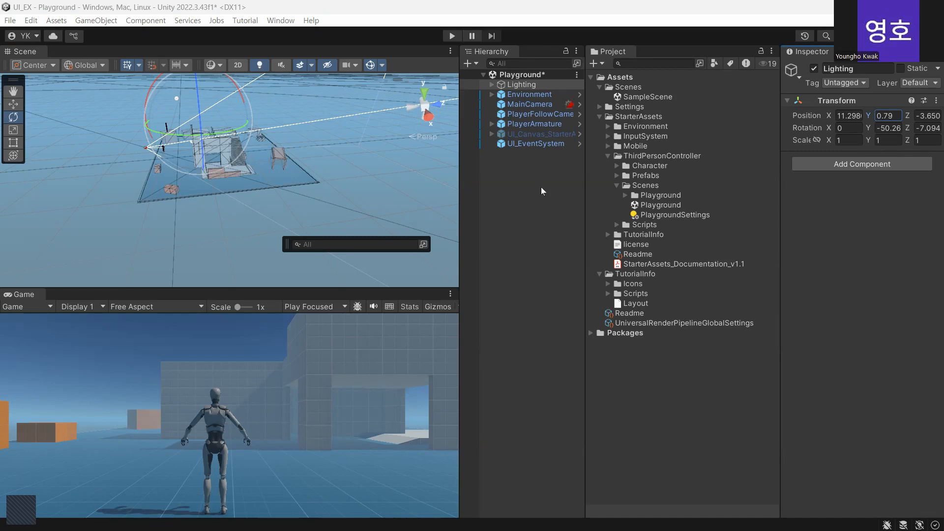
Step: Expand Environment, select everything from it through PlayerArmature, and hide the Environment hierarchy, MainCamera, PlayerFollowCamera and PlayerArmature in the Scene view
{"action": "left_click", "coordinate": [492, 95]}
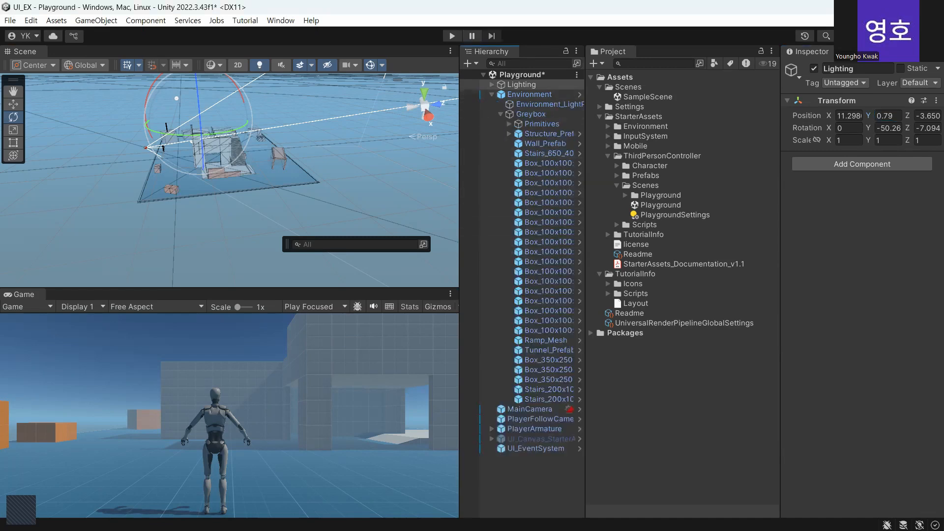
{"action": "left_click", "coordinate": [517, 96]}
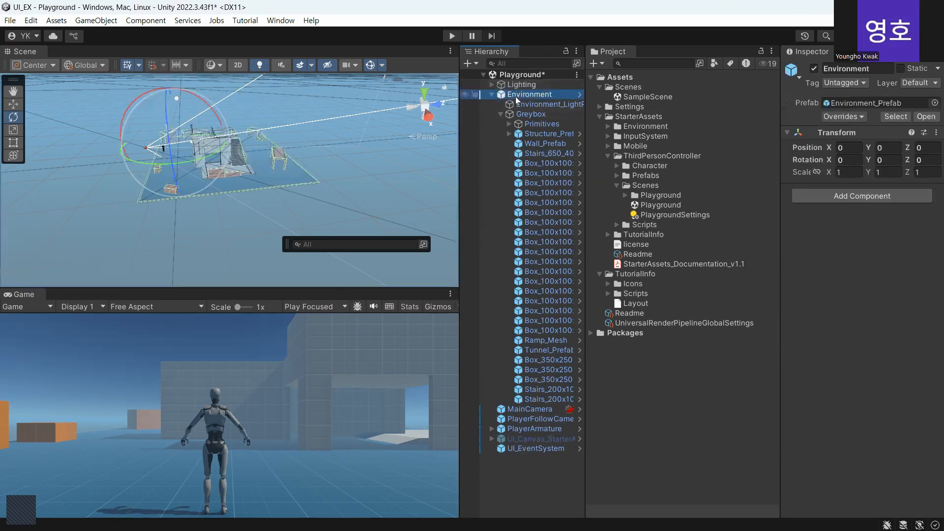
{"action": "left_click", "coordinate": [512, 429], "text": "shift"}
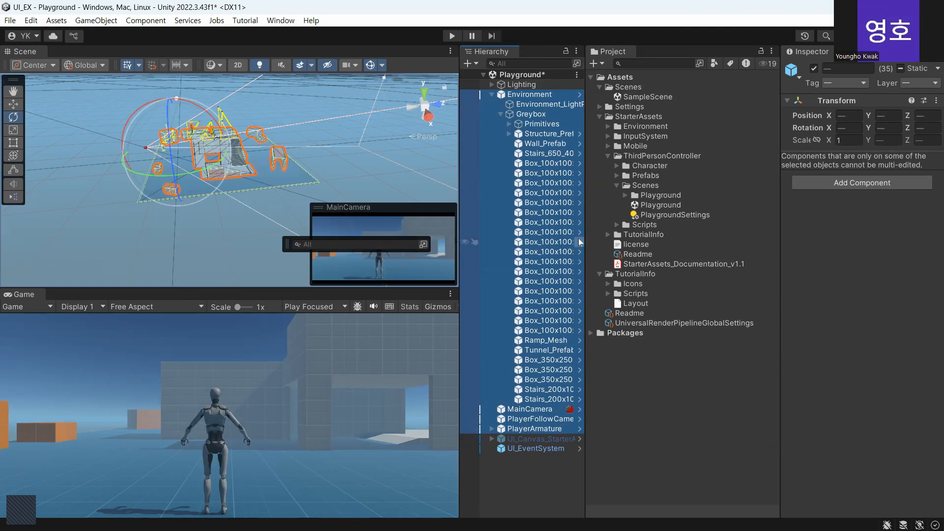
{"action": "left_click", "coordinate": [467, 94]}
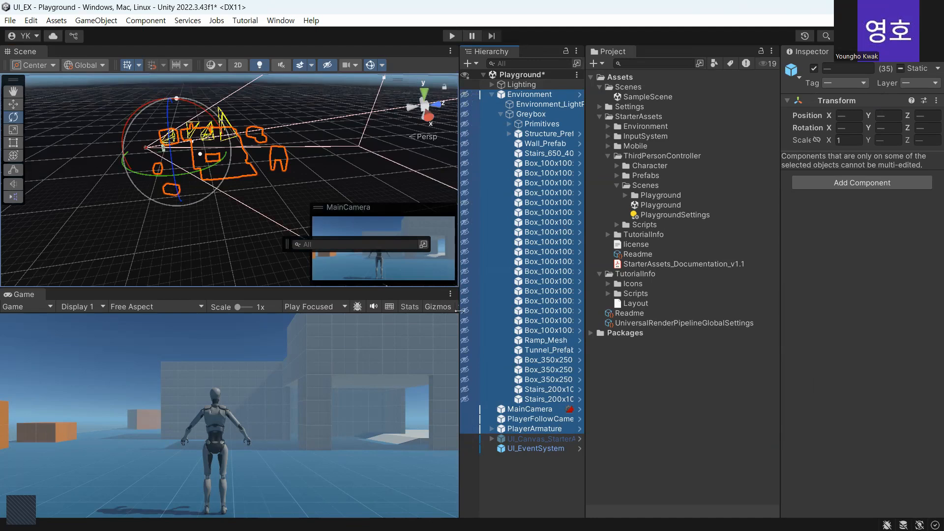
{"action": "left_click", "coordinate": [465, 409]}
{"action": "left_click", "coordinate": [463, 419]}
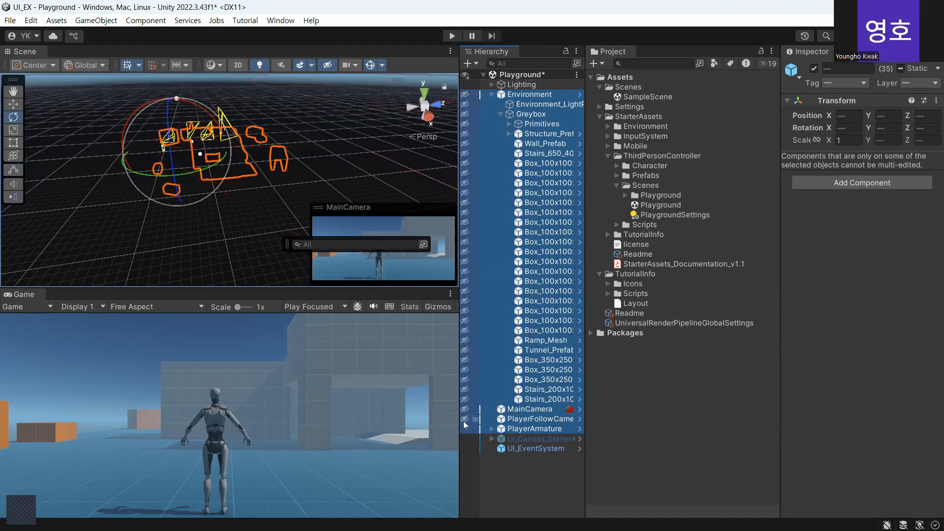
{"action": "left_click", "coordinate": [463, 429]}
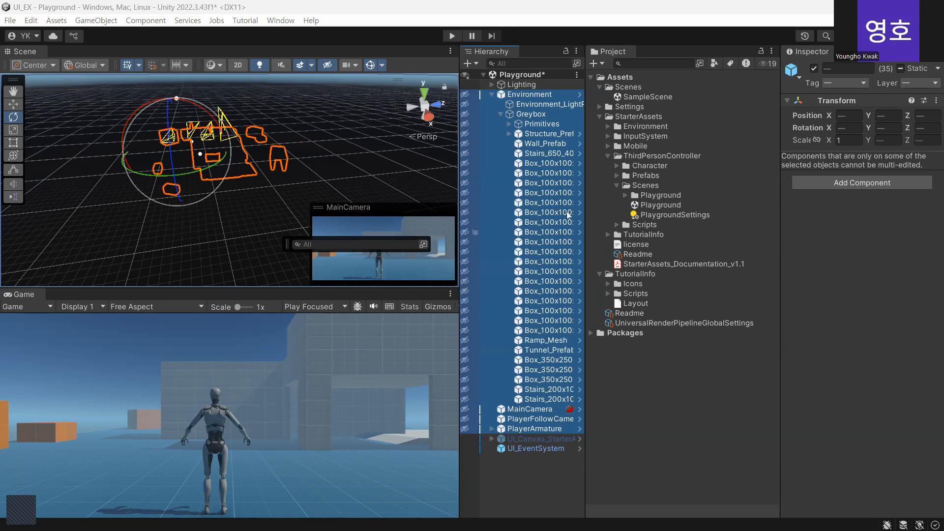
Step: Run the scene briefly in Play mode and stop it, and preview the Game view as Simulator before returning it to Game
{"action": "left_click", "coordinate": [452, 37]}
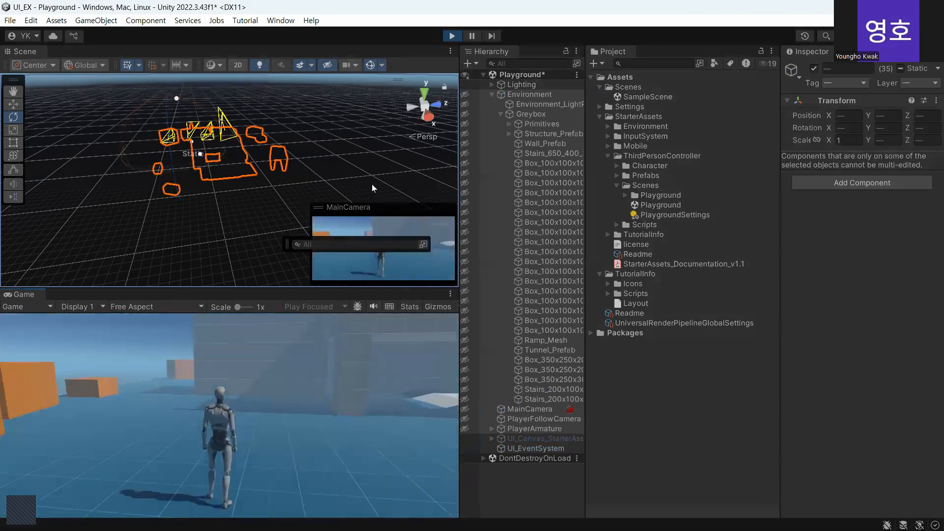
{"action": "left_click", "coordinate": [452, 37]}
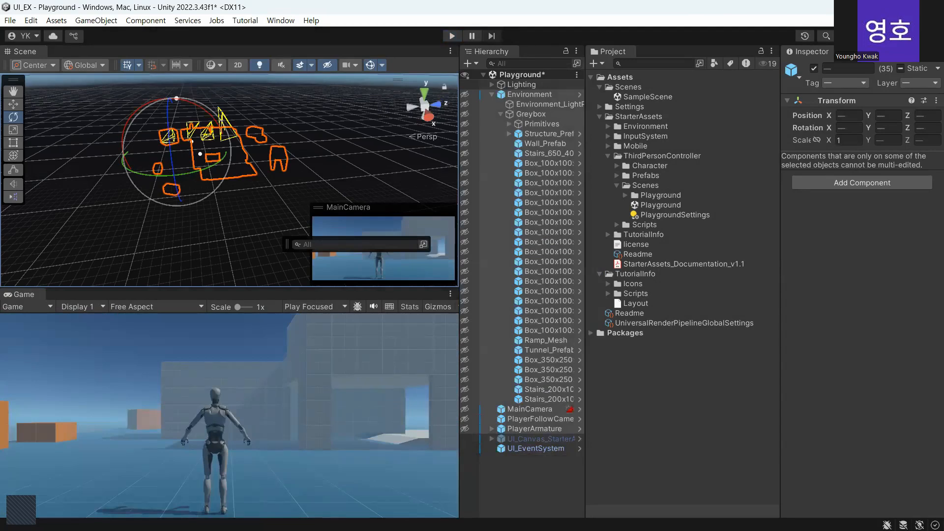
{"action": "left_click", "coordinate": [49, 309]}
{"action": "left_click", "coordinate": [36, 333]}
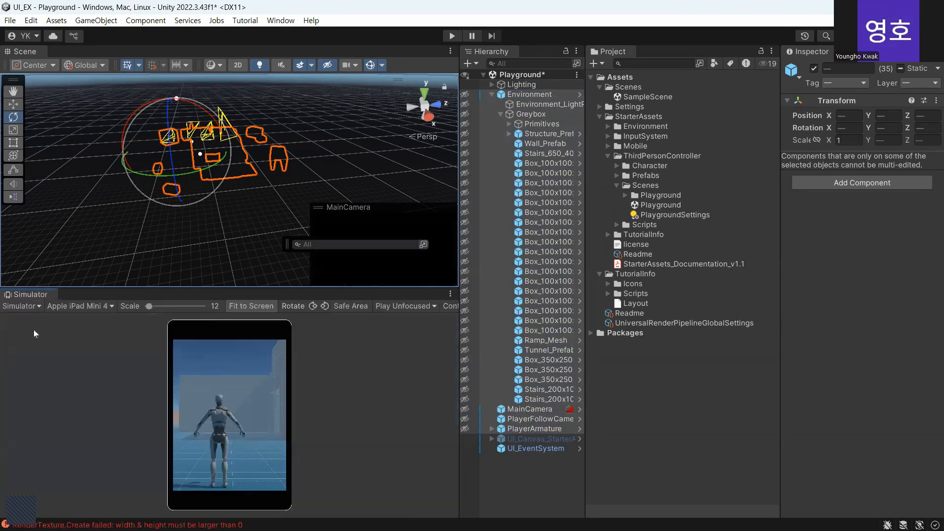
{"action": "left_click", "coordinate": [30, 307]}
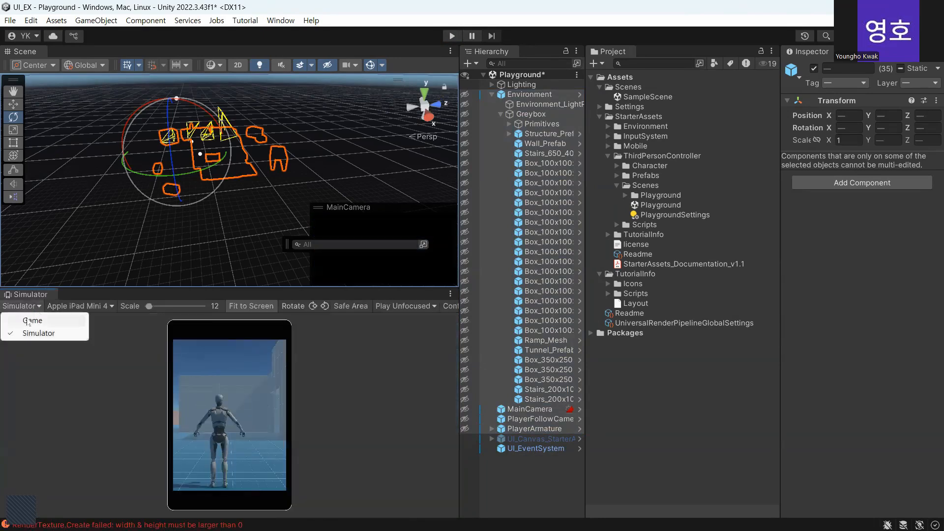
{"action": "left_click", "coordinate": [29, 321]}
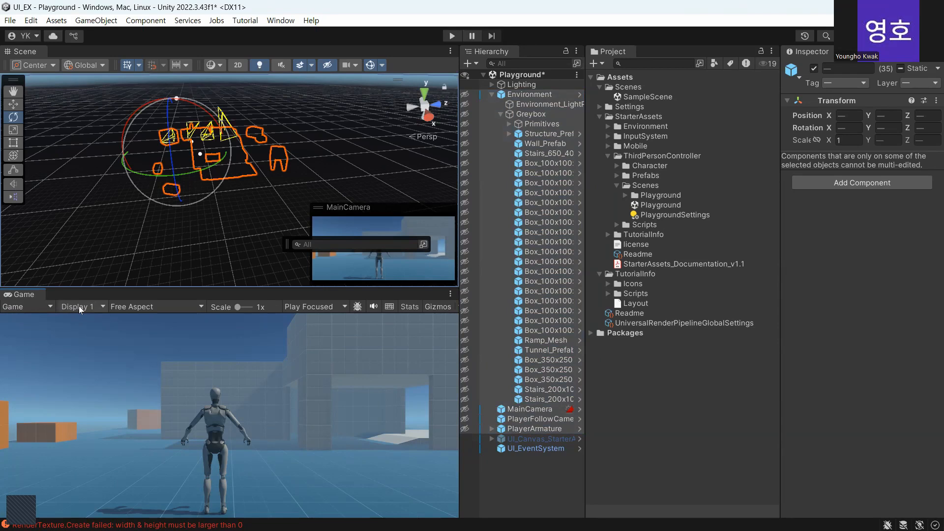
Step: Set MainCamera's Target Display to Display 2 and switch the Game view to Display 2
{"action": "left_click", "coordinate": [101, 307]}
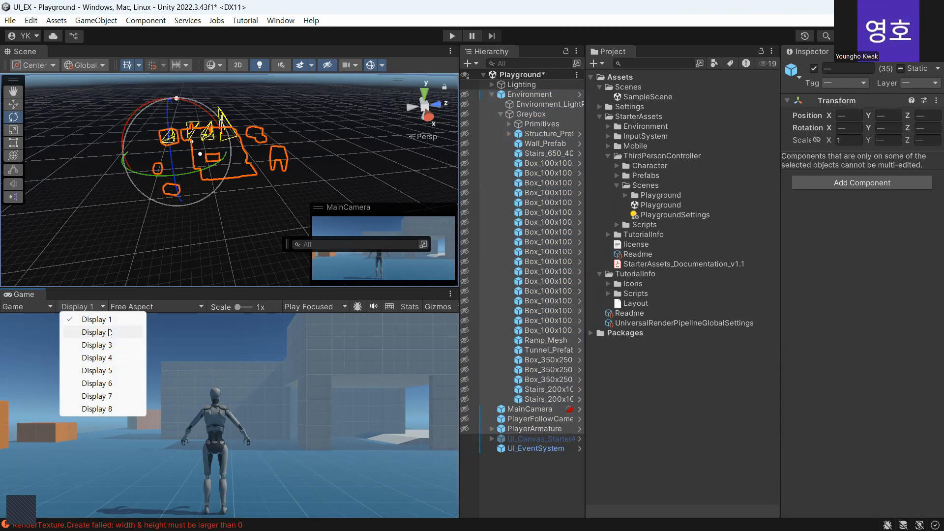
{"action": "left_click", "coordinate": [534, 409]}
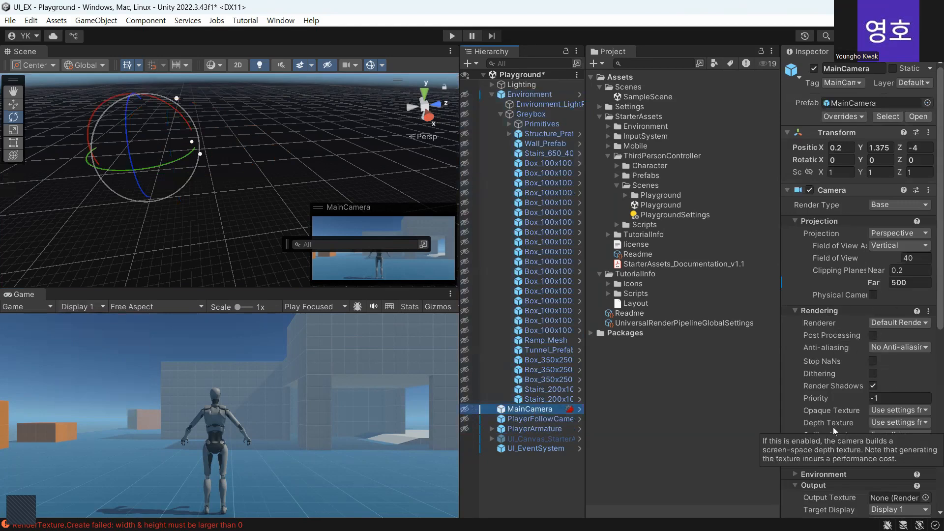
{"action": "scroll", "coordinate": [897, 369], "scroll_direction": "down", "scroll_amount": 2}
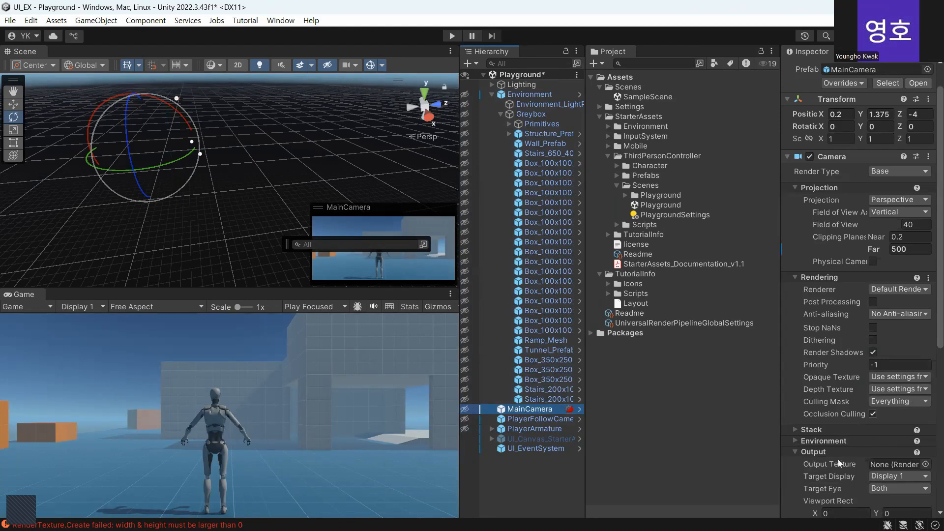
{"action": "left_click", "coordinate": [904, 477]}
{"action": "left_click", "coordinate": [924, 476]}
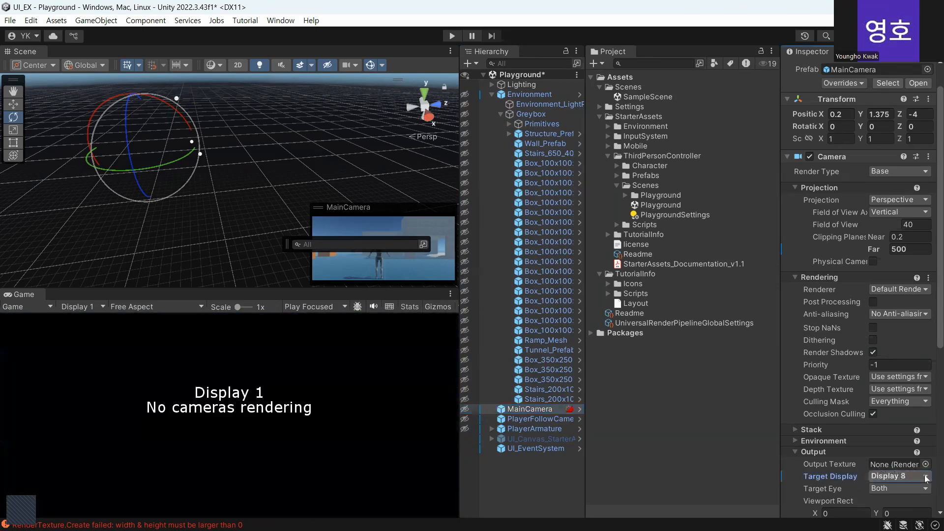
{"action": "left_click", "coordinate": [926, 480]}
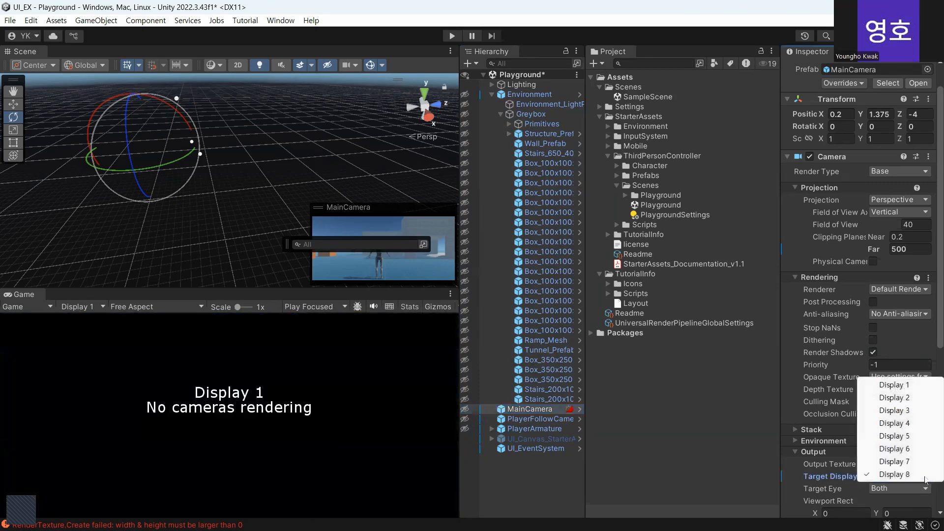
{"action": "left_click", "coordinate": [908, 400]}
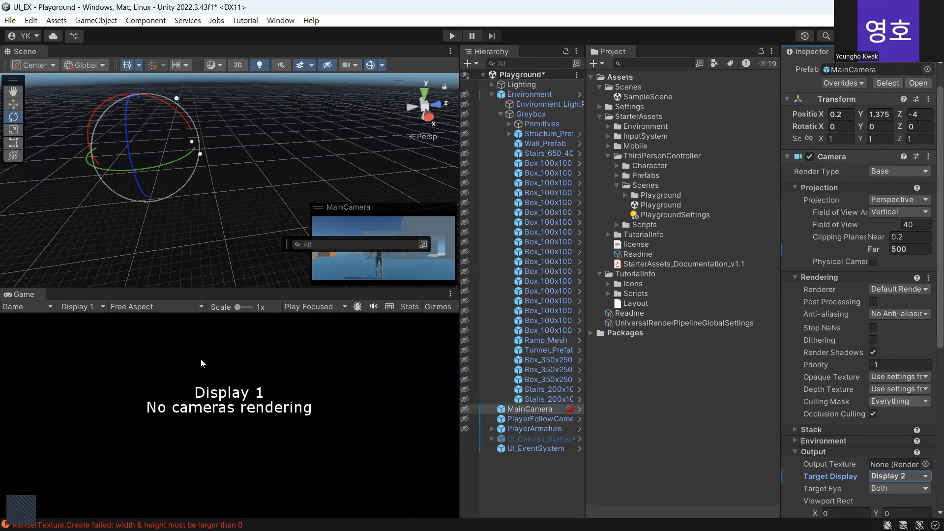
{"action": "left_click", "coordinate": [103, 308]}
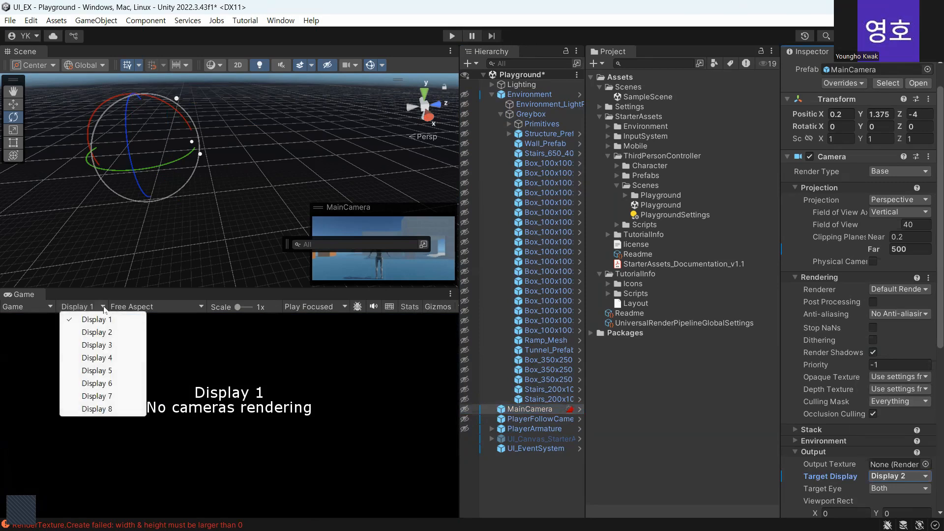
{"action": "left_click", "coordinate": [101, 333]}
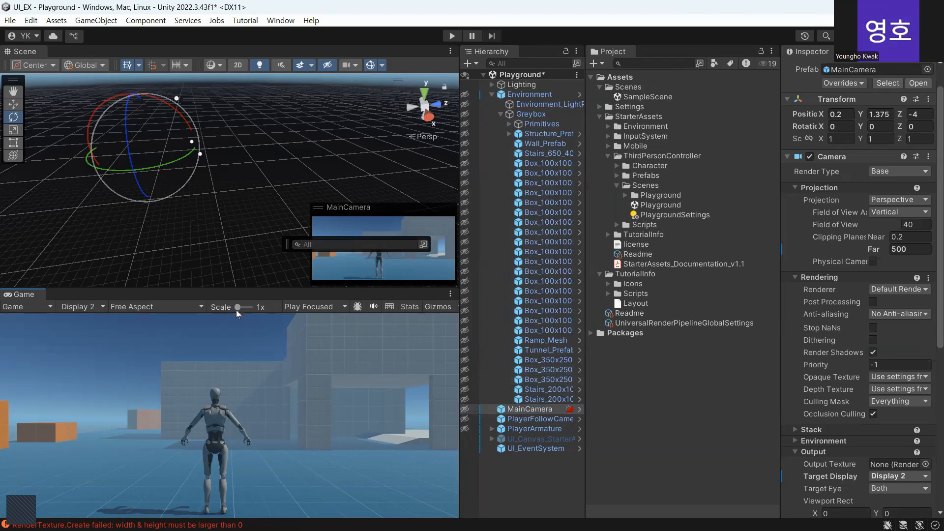
Step: Set the Game view to Play Maximized, run the scene to test it, and stop Play mode
{"action": "mouse_move", "coordinate": [237, 305]}
{"action": "left_mouse_down"}
{"action": "mouse_move", "coordinate": [250, 306]}
{"action": "mouse_move", "coordinate": [236, 305]}
{"action": "left_mouse_up"}
{"action": "left_click", "coordinate": [345, 306]}
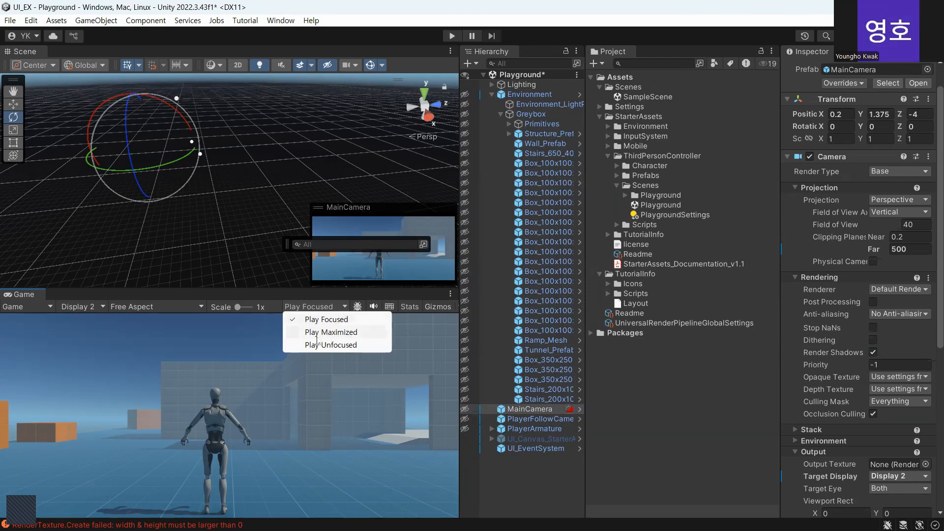
{"action": "left_click", "coordinate": [309, 333]}
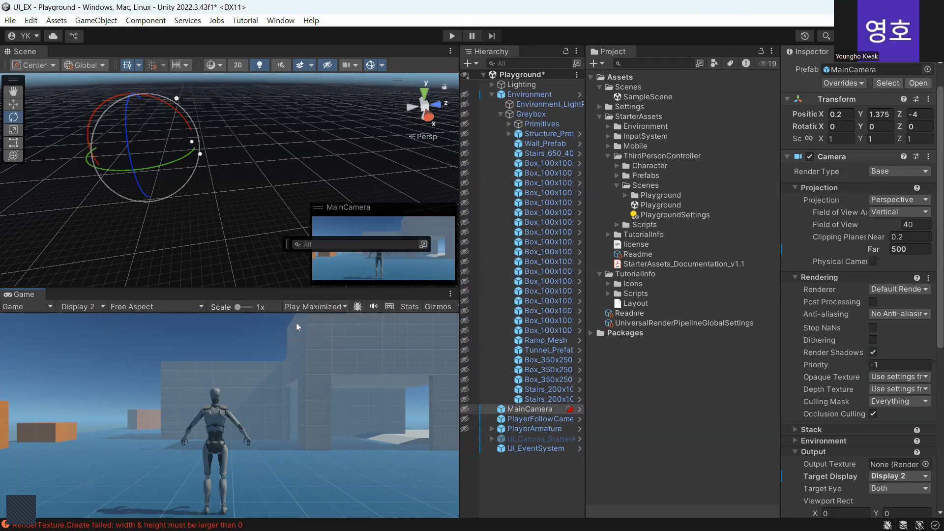
{"action": "left_click", "coordinate": [451, 36]}
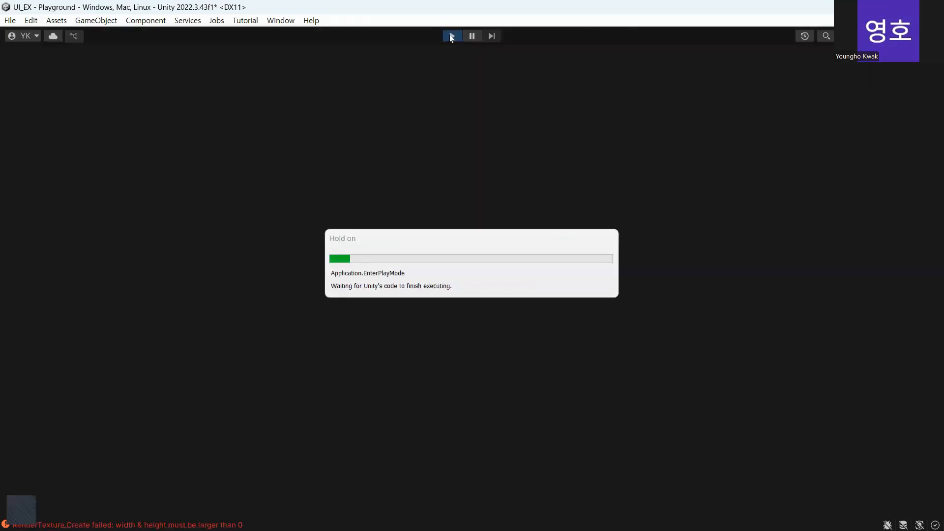
{"action": "key", "text": "w"}
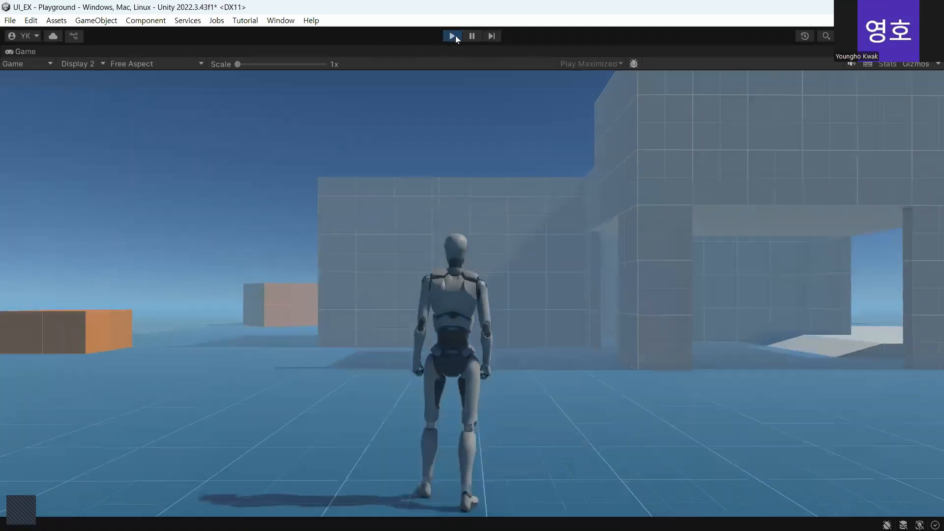
{"action": "left_click", "coordinate": [452, 36]}
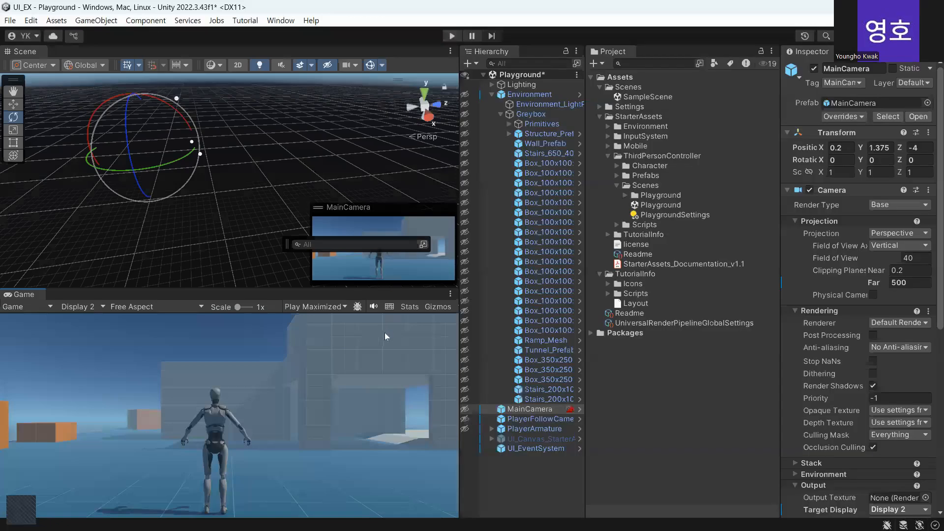
Step: Set the Game view to Play Unfocused, run the scene, move the character around, and stop Play mode
{"action": "left_click", "coordinate": [346, 308]}
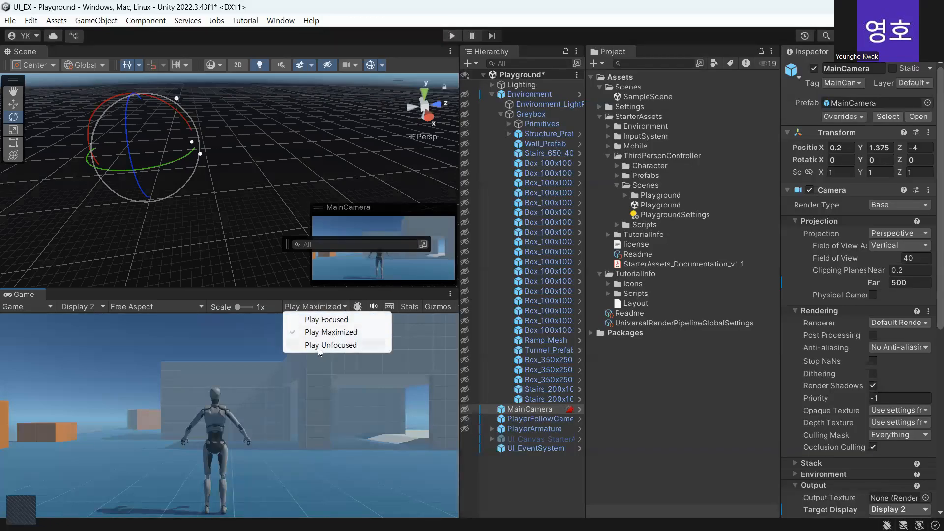
{"action": "left_click", "coordinate": [315, 345]}
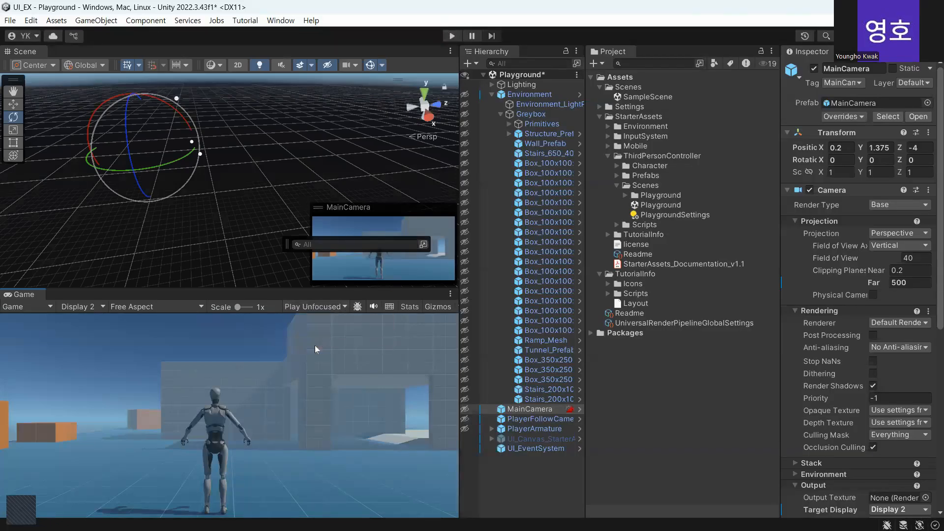
{"action": "left_click", "coordinate": [450, 35]}
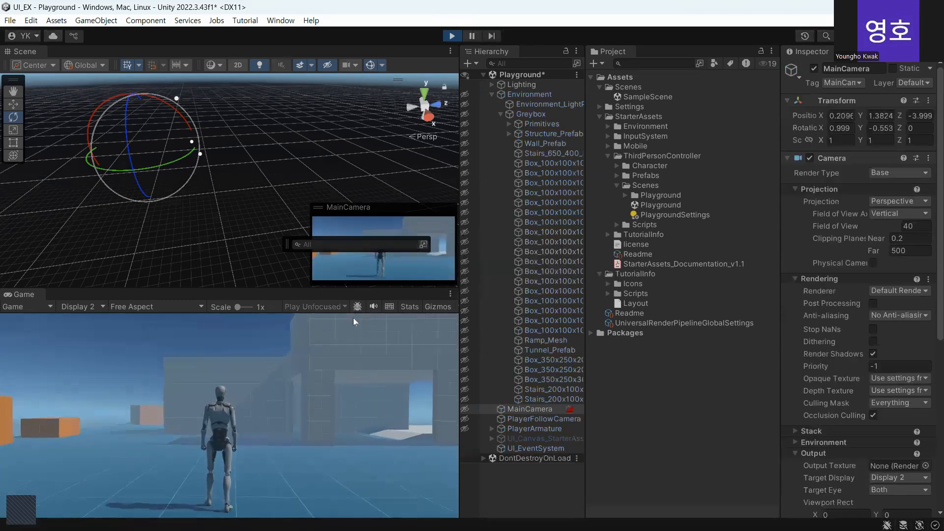
{"action": "left_click", "coordinate": [203, 380]}
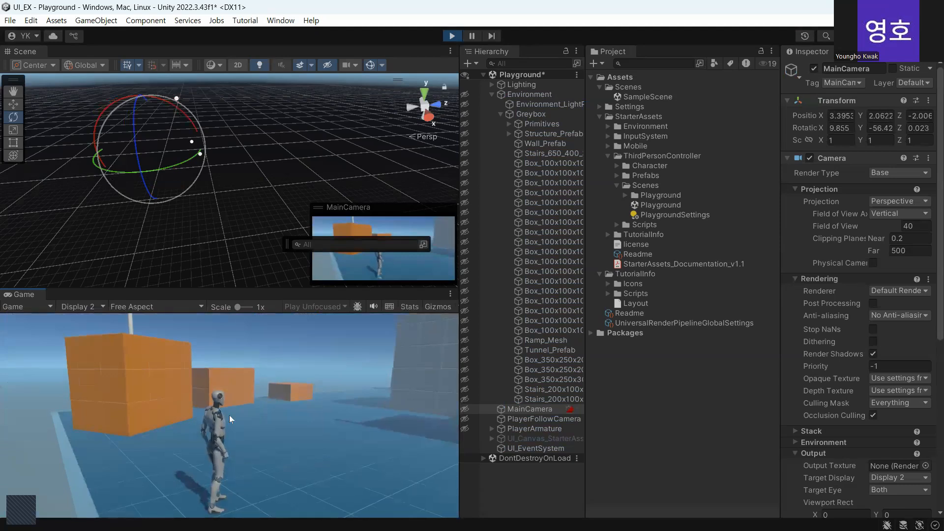
{"action": "left_click", "coordinate": [456, 37]}
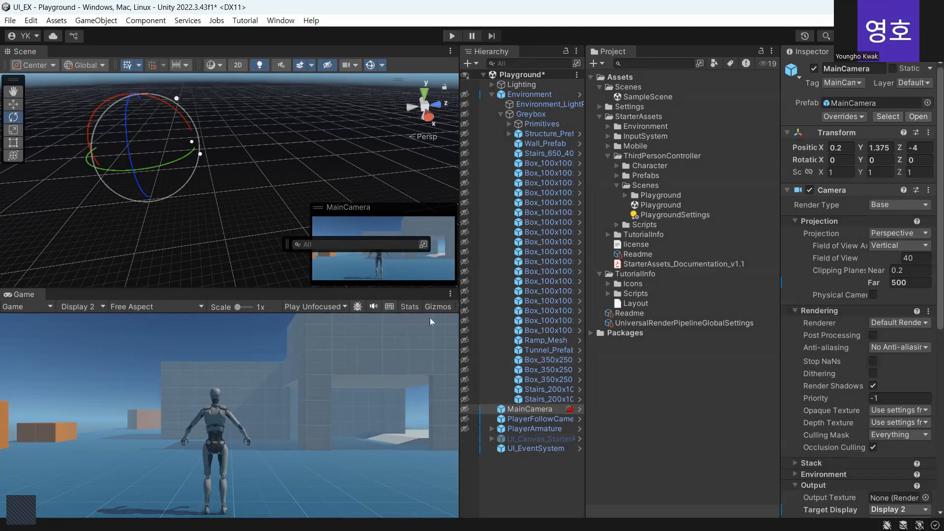
Step: Toggle the Game view's gizmos on and off, and check its rendering Statistics before hiding them
{"action": "left_click", "coordinate": [443, 307]}
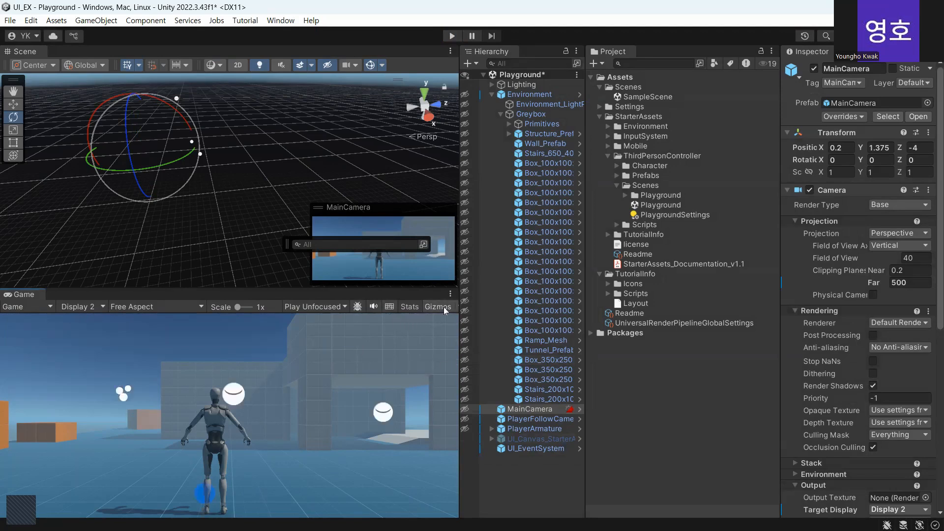
{"action": "left_click", "coordinate": [443, 306]}
{"action": "left_click", "coordinate": [444, 306]}
{"action": "left_click", "coordinate": [443, 307]}
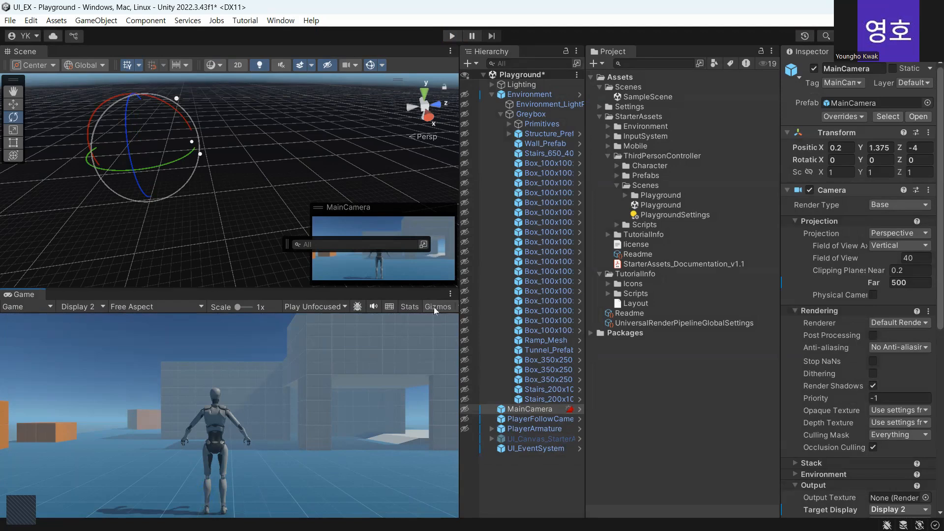
{"action": "left_click", "coordinate": [413, 307]}
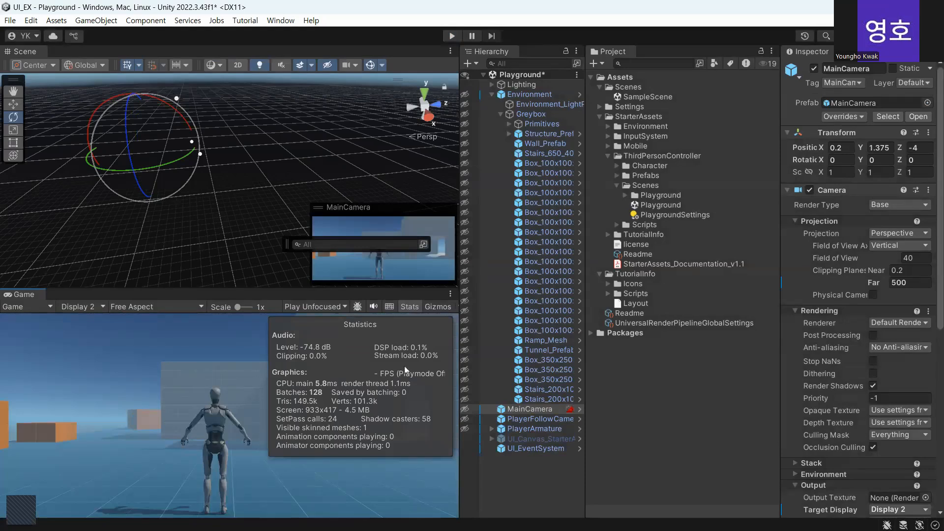
{"action": "left_click", "coordinate": [409, 306]}
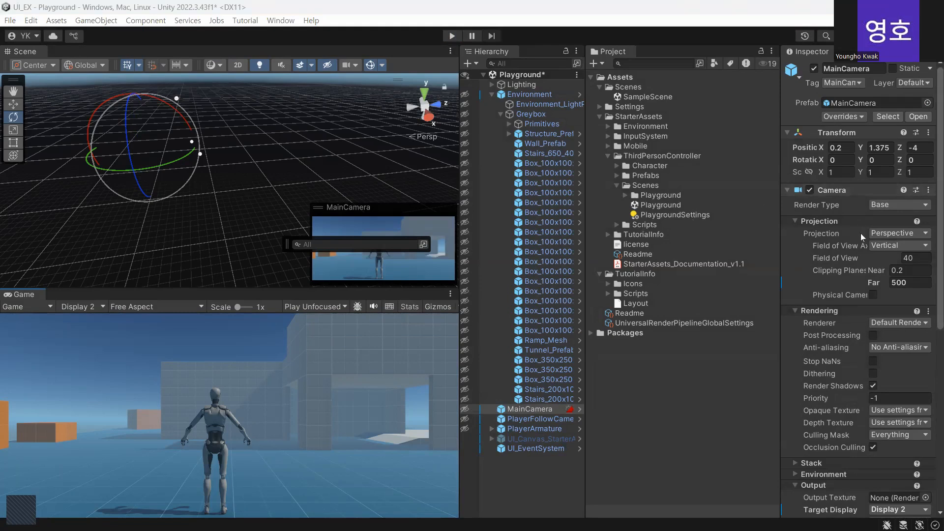
Step: Add a second Inspector and dock it between the Project window and the existing Inspector
{"action": "mouse_move", "coordinate": [860, 233]}
{"action": "left_click", "coordinate": [934, 51]}
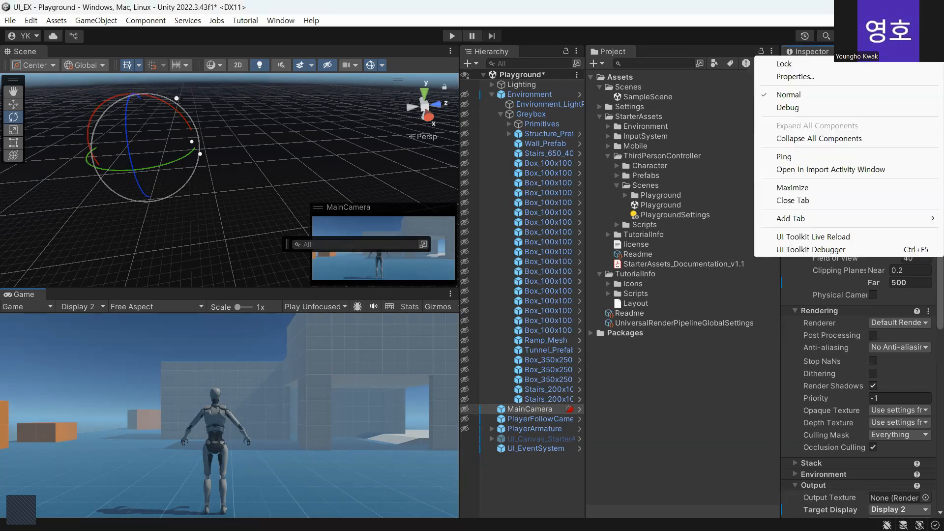
{"action": "mouse_move", "coordinate": [819, 221]}
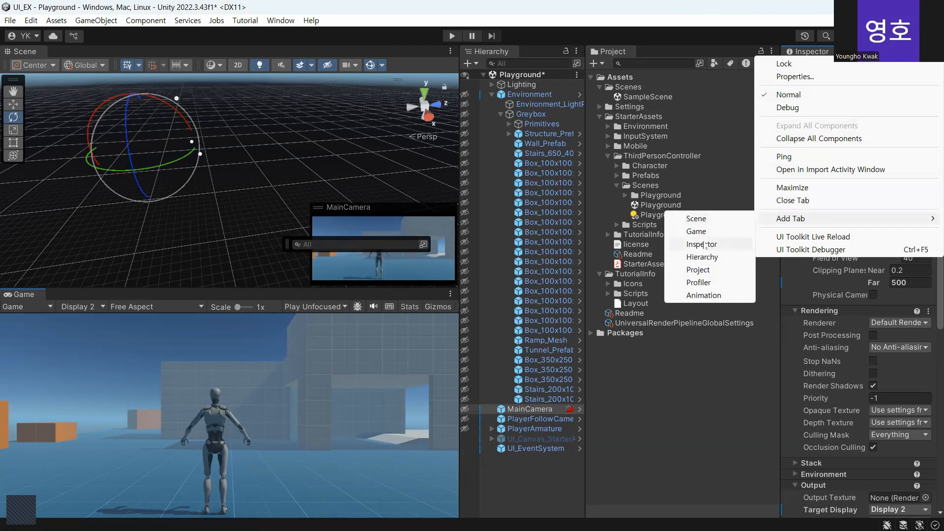
{"action": "left_click", "coordinate": [704, 246]}
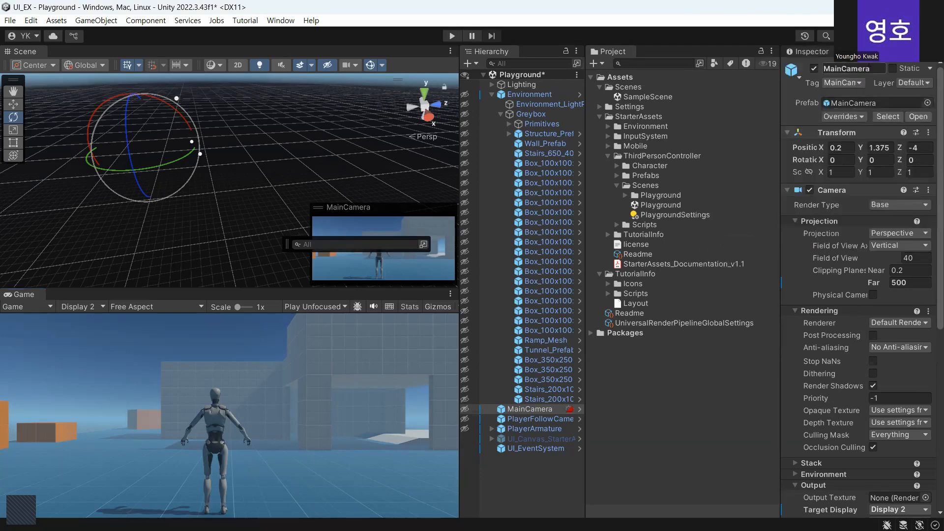
{"action": "left_click_drag", "start_coordinate": [855, 53], "coordinate": [776, 150]}
Step: Narrow the Scene and Game views and shift the Hierarchy and Project windows to make room for both Inspectors
{"action": "left_click_drag", "start_coordinate": [716, 117], "coordinate": [672, 117]}
{"action": "left_click_drag", "start_coordinate": [585, 88], "coordinate": [514, 88]}
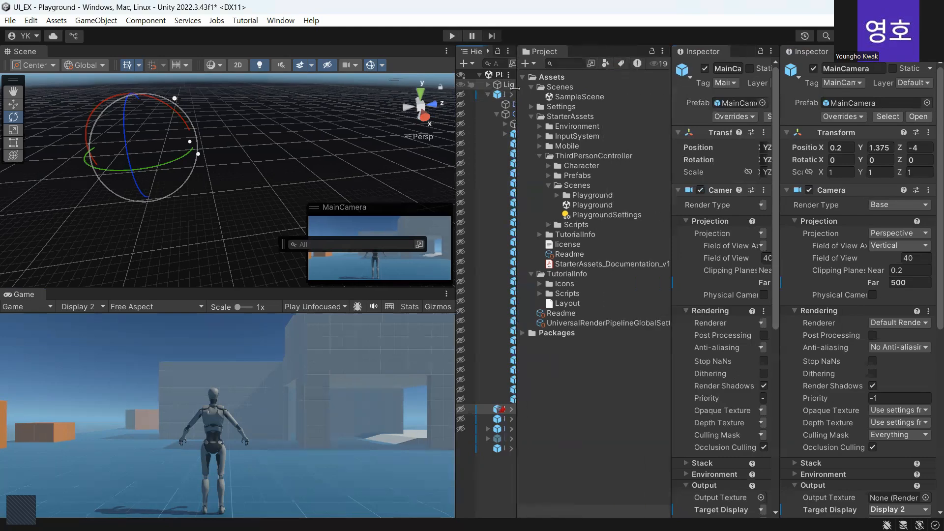
{"action": "left_click_drag", "start_coordinate": [456, 86], "coordinate": [379, 84]}
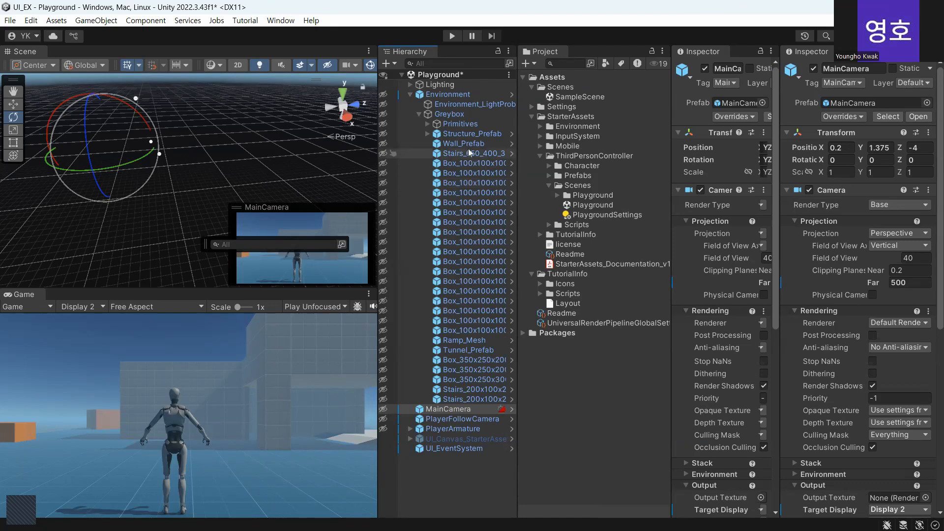
Step: Select Structure_Prefab, lock the added Inspector on it, and widen that Inspector
{"action": "left_click", "coordinate": [460, 135]}
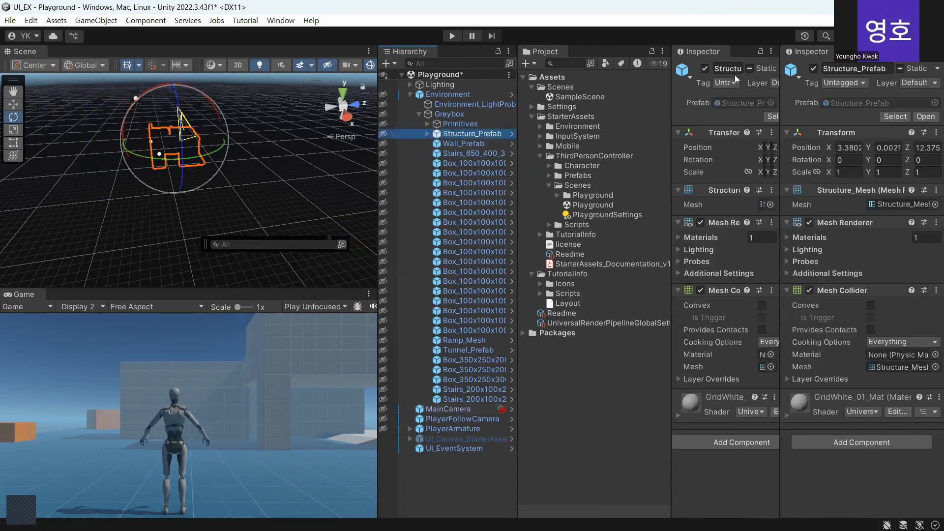
{"action": "left_click", "coordinate": [760, 53]}
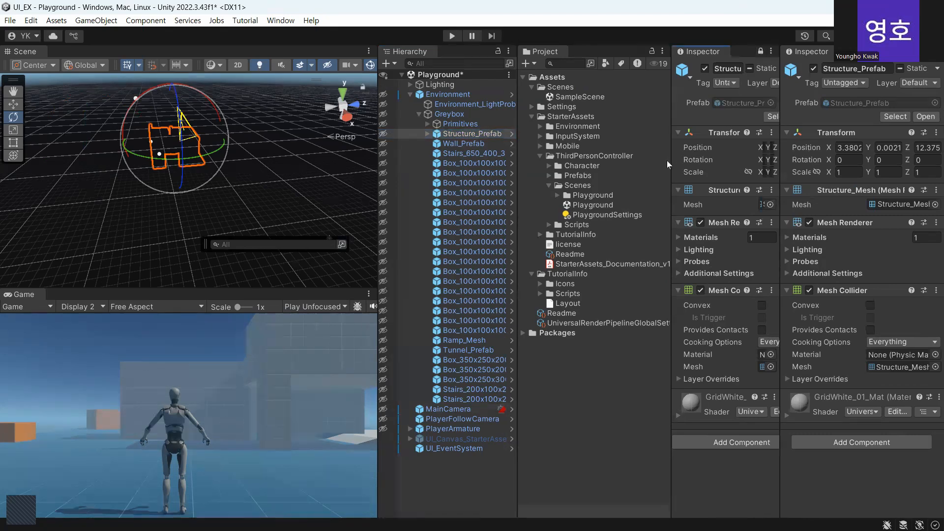
{"action": "left_click_drag", "start_coordinate": [673, 161], "coordinate": [638, 160]}
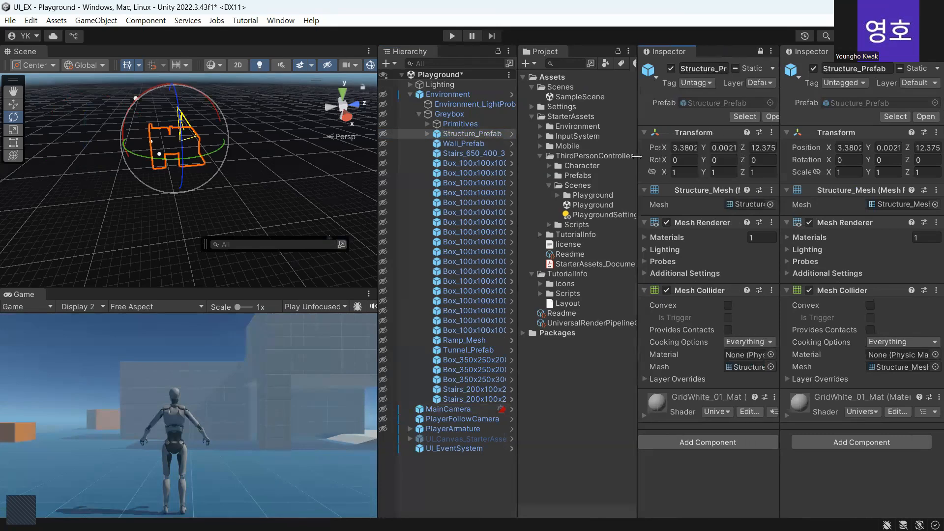
Step: Select Wall_Prefab to compare it with the locked Structure_Prefab, and close the locked Inspector
{"action": "left_click", "coordinate": [455, 145]}
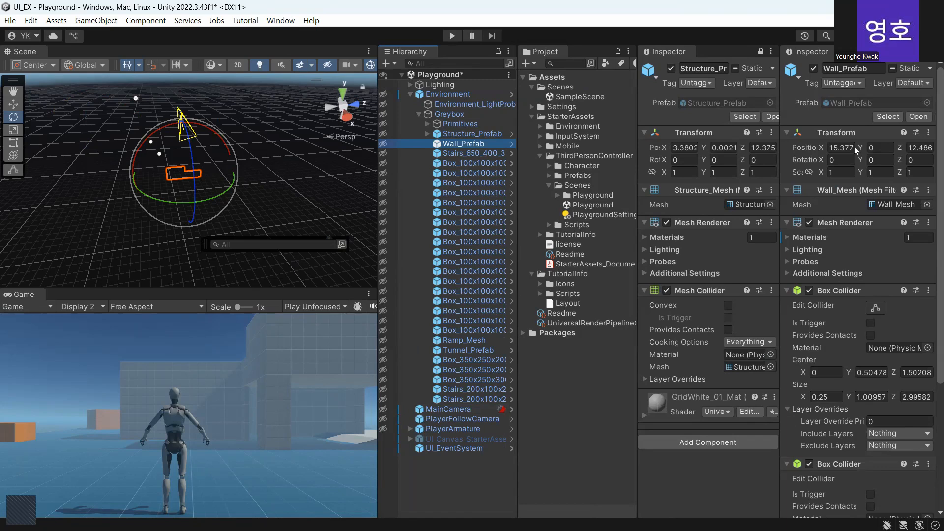
{"action": "left_click", "coordinate": [771, 51]}
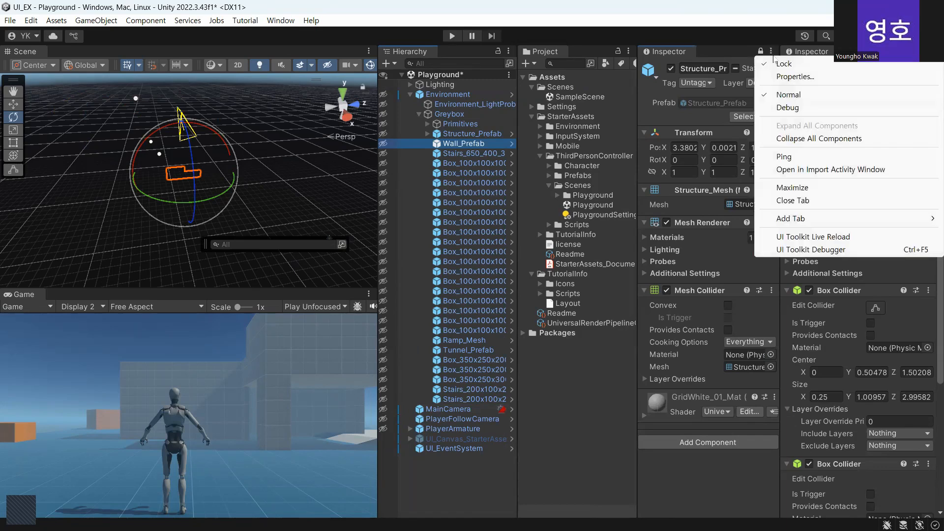
{"action": "left_click", "coordinate": [793, 200]}
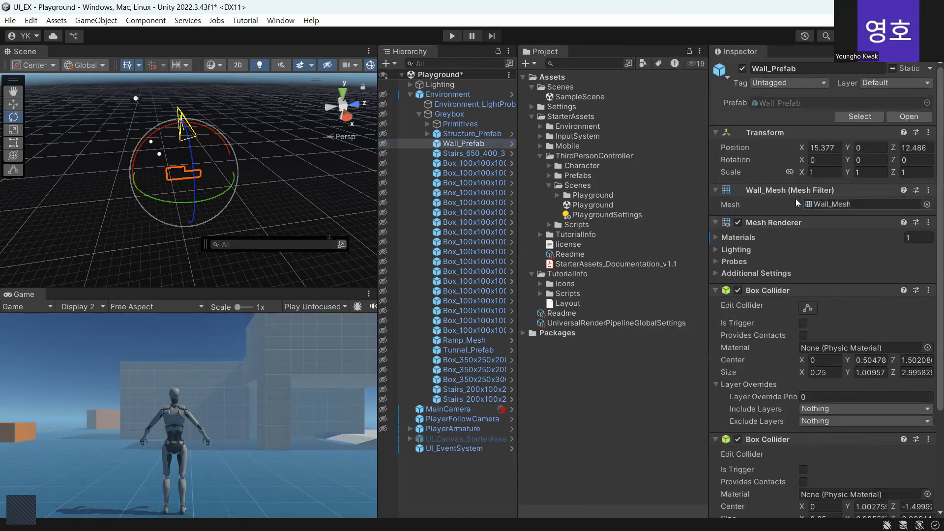